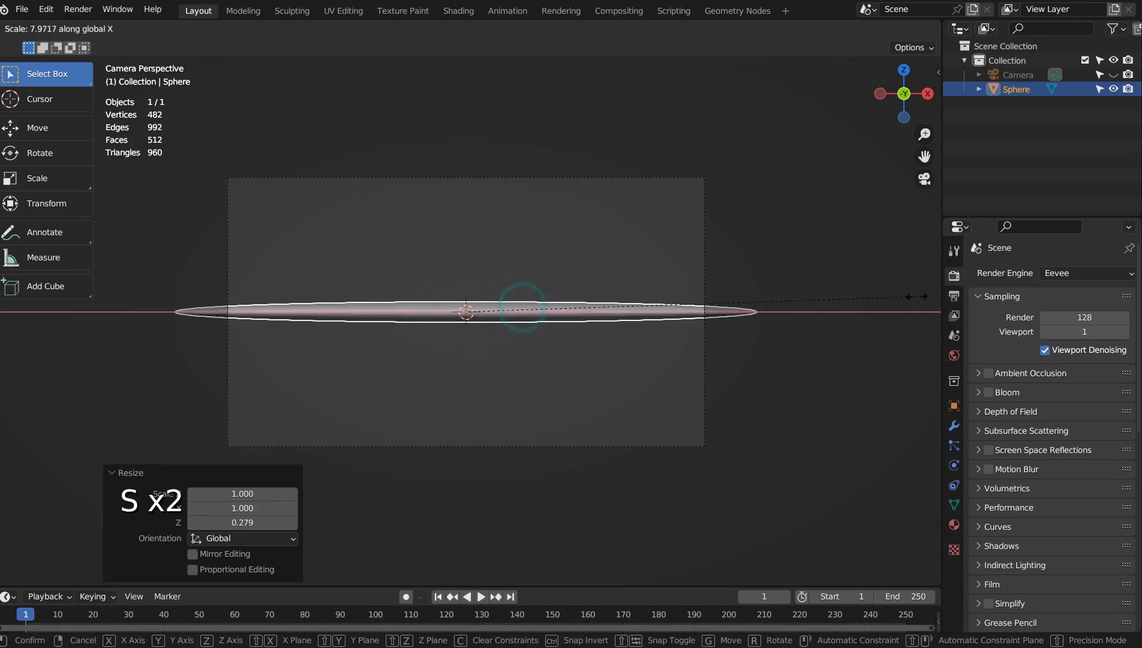
Stretch the sphere by about 7.97 along X and 1.83 along local Z, and place it across the camera frame's lower right corner
{"action": "left_click", "coordinate": [917, 298]}
{"action": "key", "text": "s"}
{"action": "key", "text": "z"}
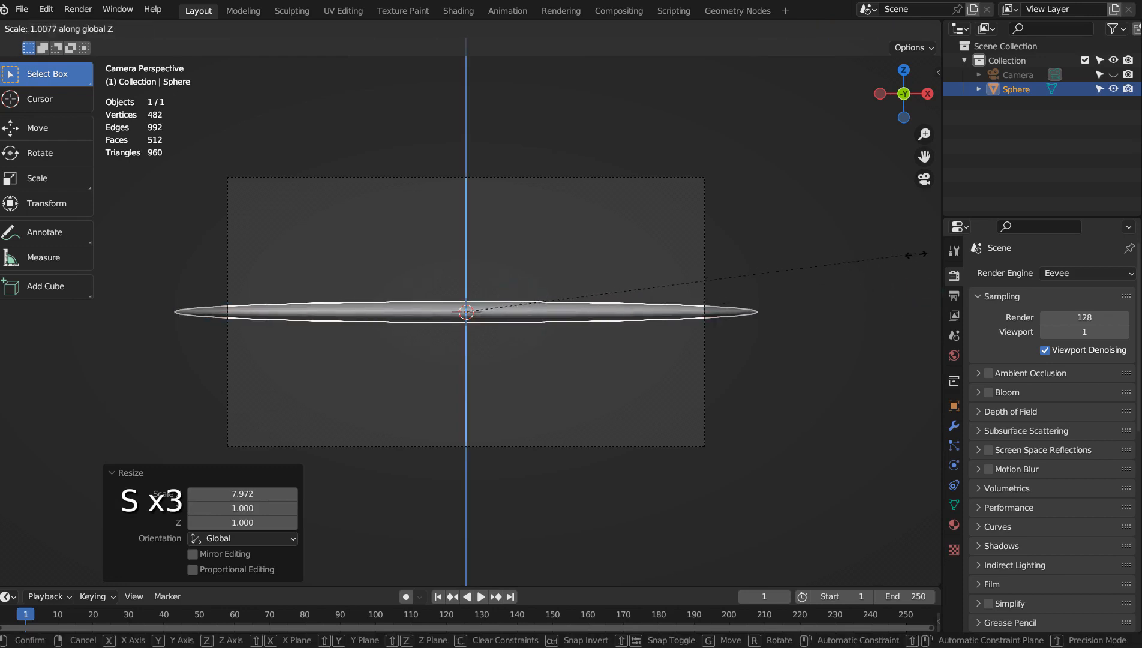
{"action": "key", "text": "z"}
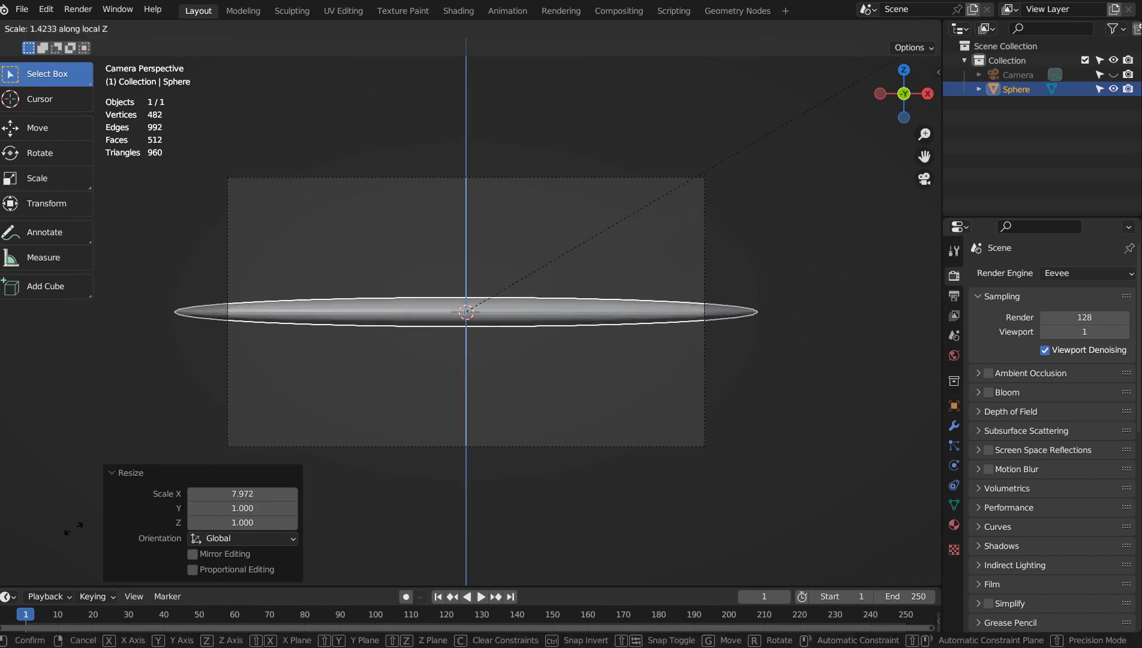
{"action": "left_click", "coordinate": [187, 377]}
{"action": "key", "text": "g"}
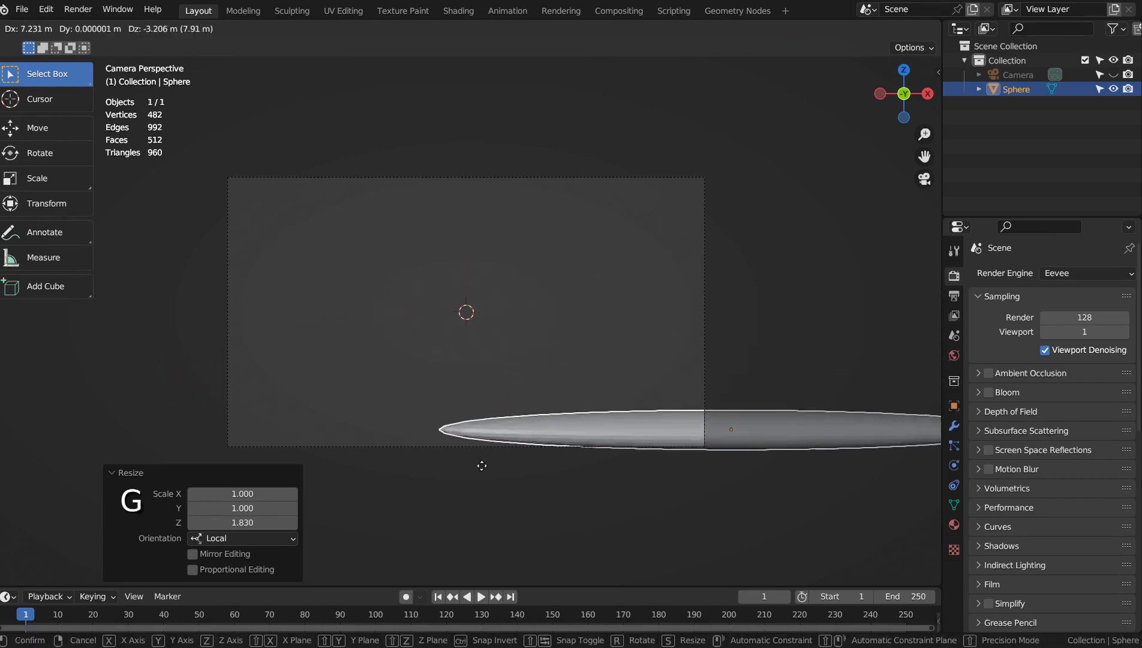
{"action": "left_click", "coordinate": [446, 475]}
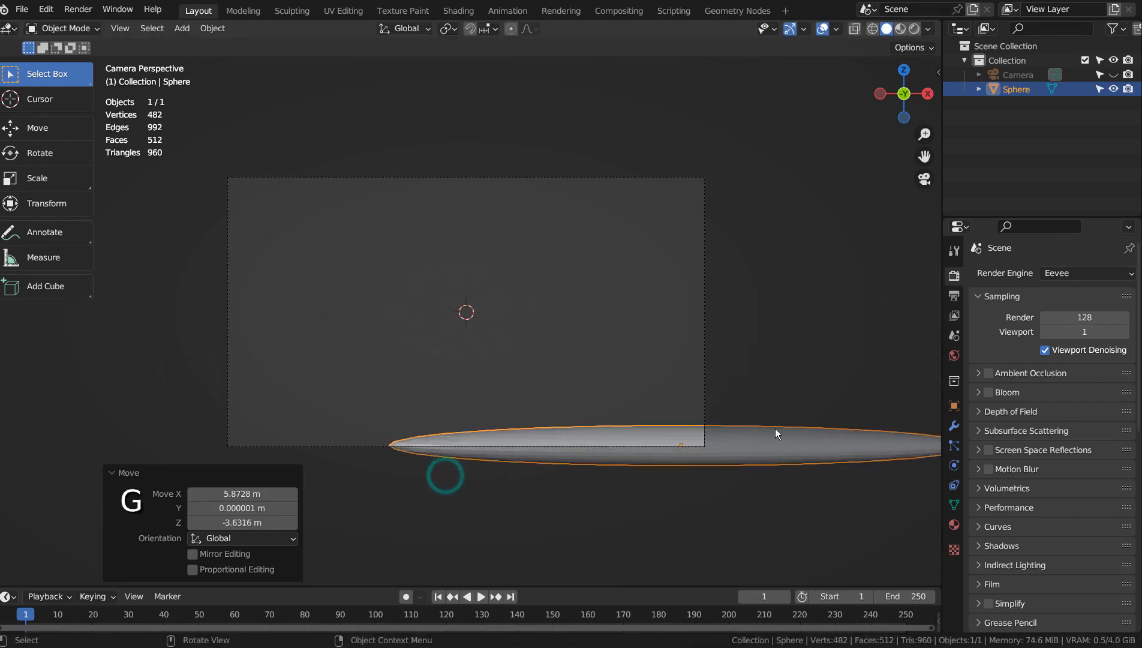
Add a level 3 subdivision to the flattened sphere and scale it by about 1.56 along Z
{"action": "key", "text": "ctrl+3"}
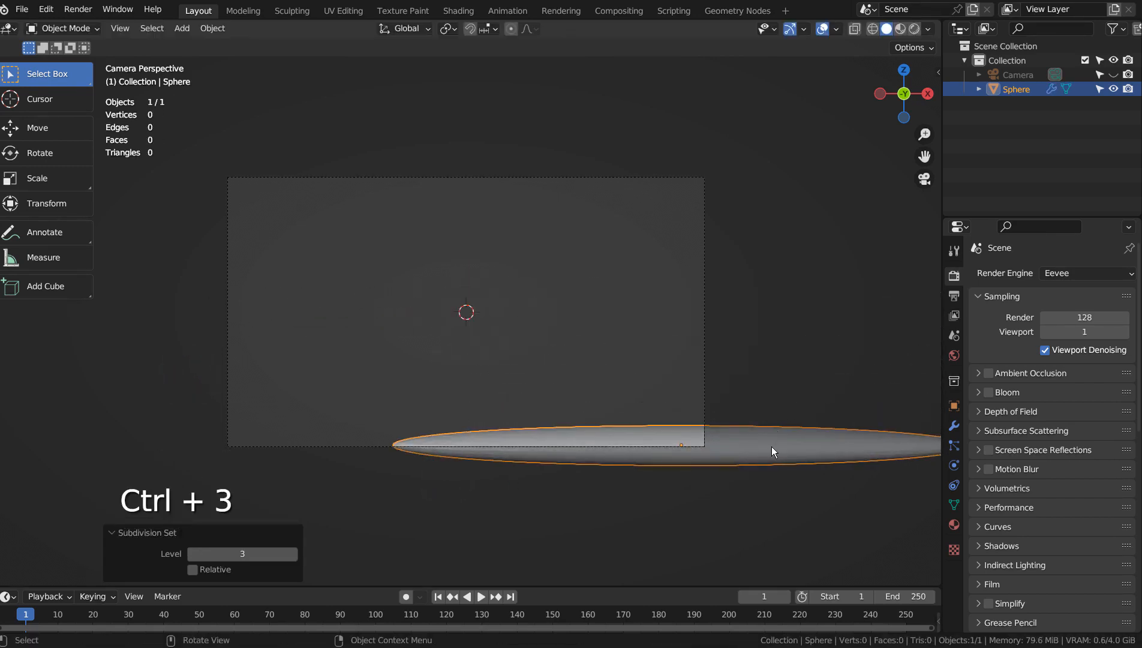
{"action": "key", "text": "s"}
{"action": "key", "text": "z"}
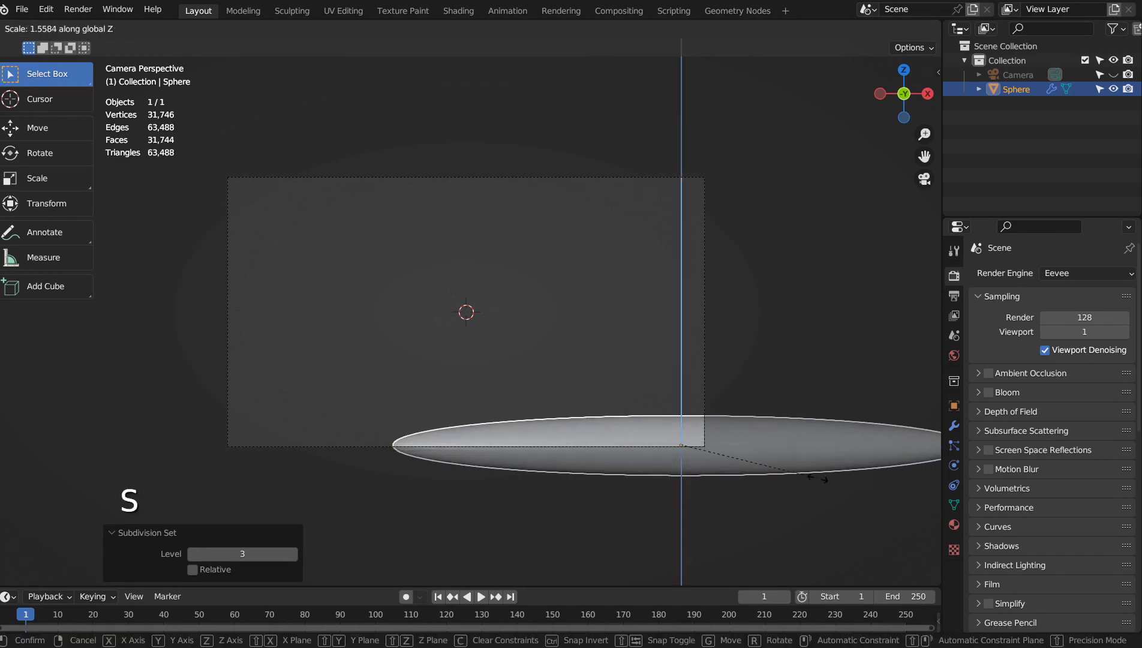
{"action": "left_click", "coordinate": [807, 464]}
Duplicate the ellipsoid to the camera frame's lower left corner and offset the copy along Y in the side view
{"action": "key", "text": "shift+d"}
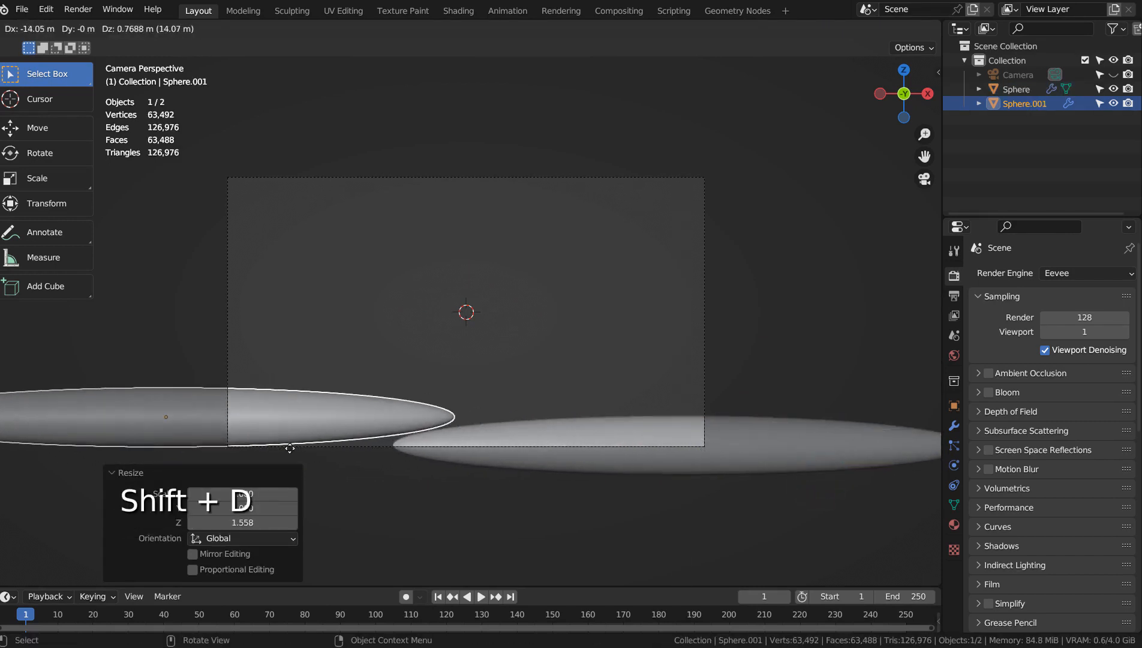
{"action": "left_click", "coordinate": [290, 454]}
{"action": "key", "text": "KP_1"}
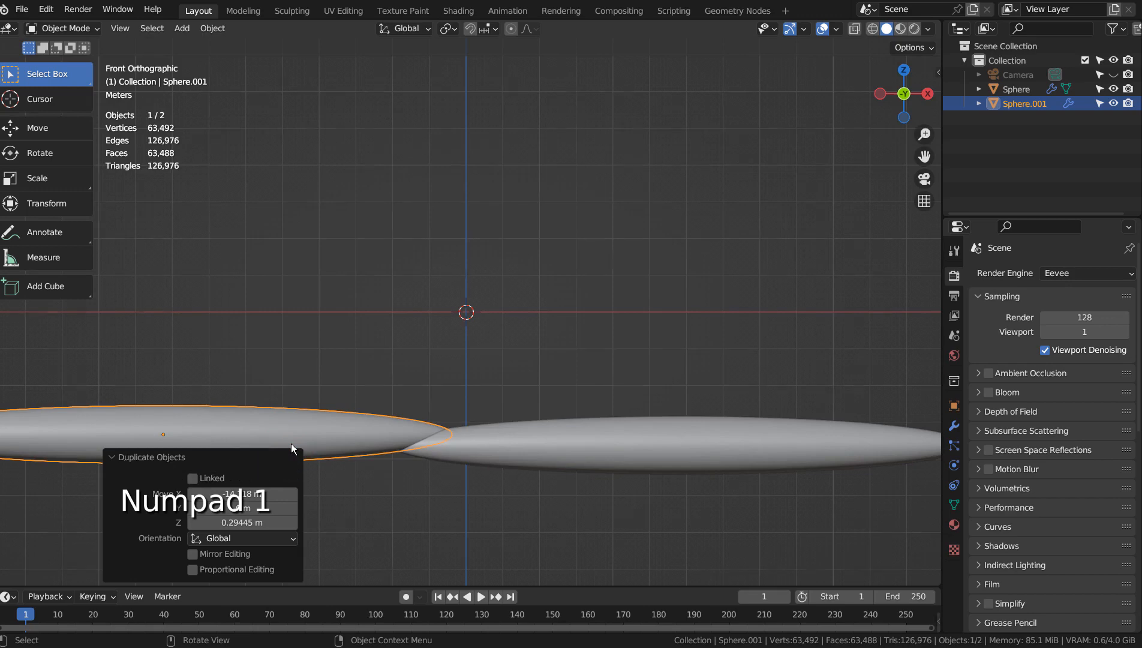
{"action": "key", "text": "KP_3"}
{"action": "key", "text": "g"}
{"action": "left_click", "coordinate": [556, 428]}
{"action": "key", "text": "KP_0"}
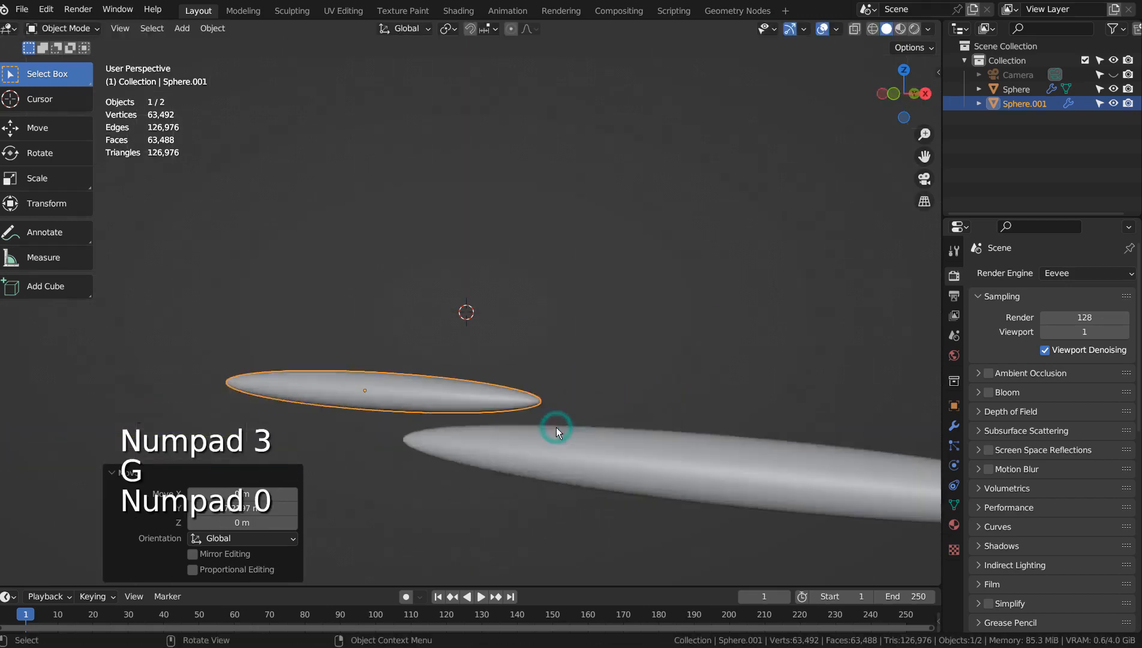
Scale the left ellipsoid by about 1.38 overall and 3.01 along Z, and reposition it as a hill at the frame's lower left corner
{"action": "key", "text": "s"}
{"action": "left_click", "coordinate": [686, 400]}
{"action": "key", "text": "g"}
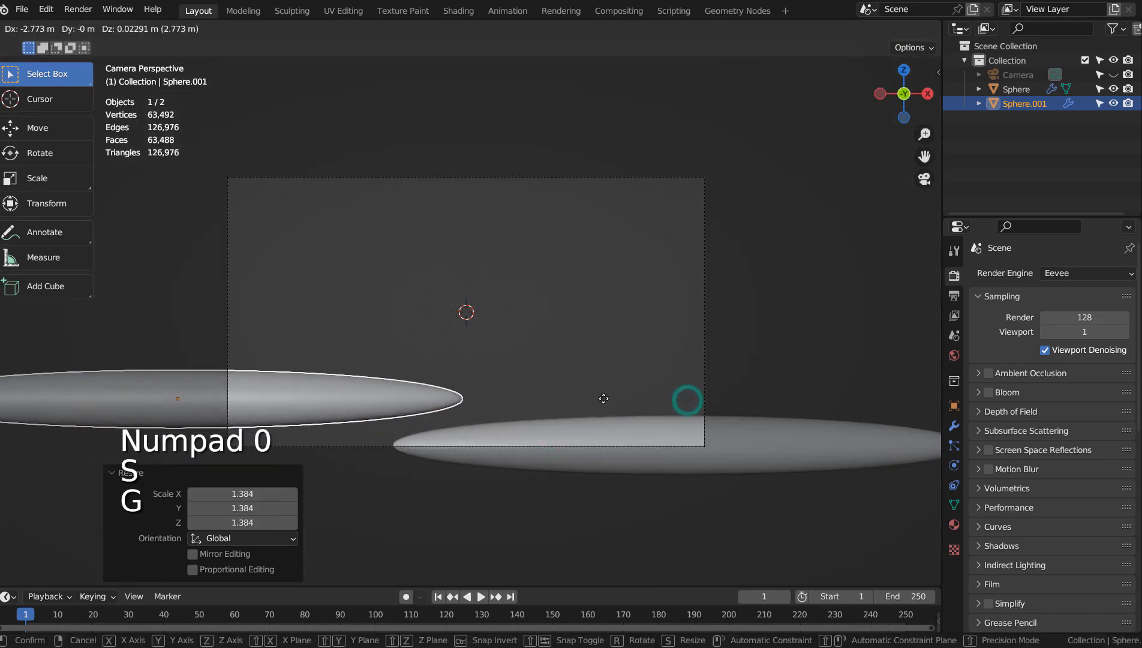
{"action": "left_click", "coordinate": [573, 404]}
{"action": "key", "text": "s"}
{"action": "left_click", "coordinate": [491, 213]}
{"action": "key", "text": "g"}
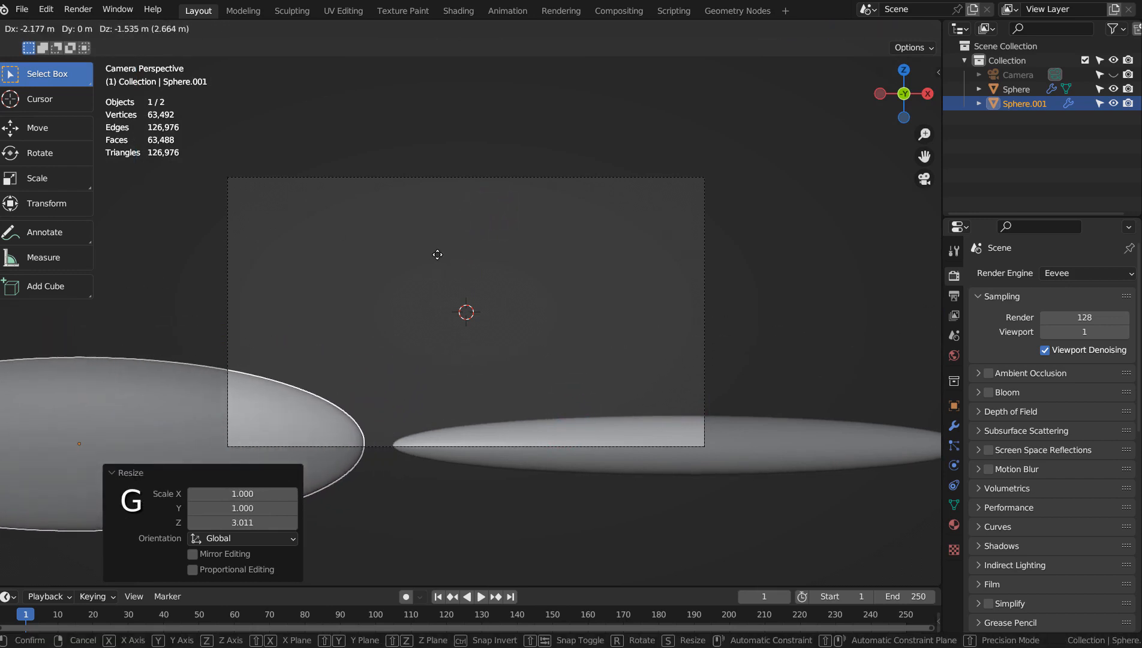
{"action": "left_click", "coordinate": [528, 263]}
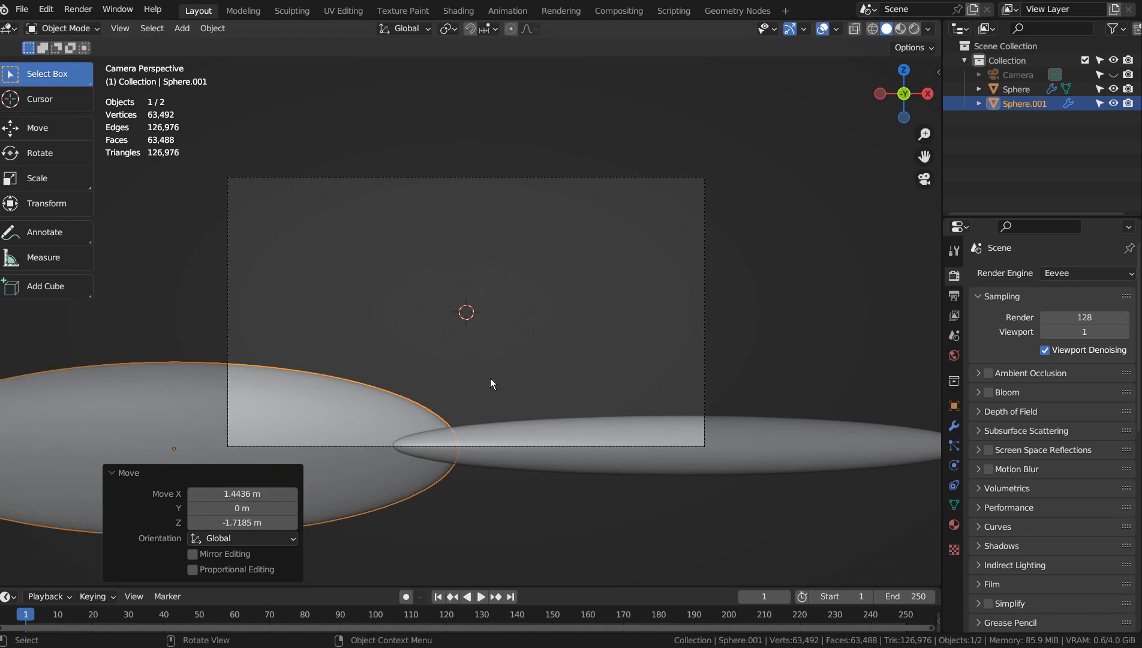
Duplicate the left hill toward the right side of the camera frame and push the copy back about 6.63 m along Y
{"action": "key", "text": "shift+d"}
{"action": "left_click", "coordinate": [912, 328]}
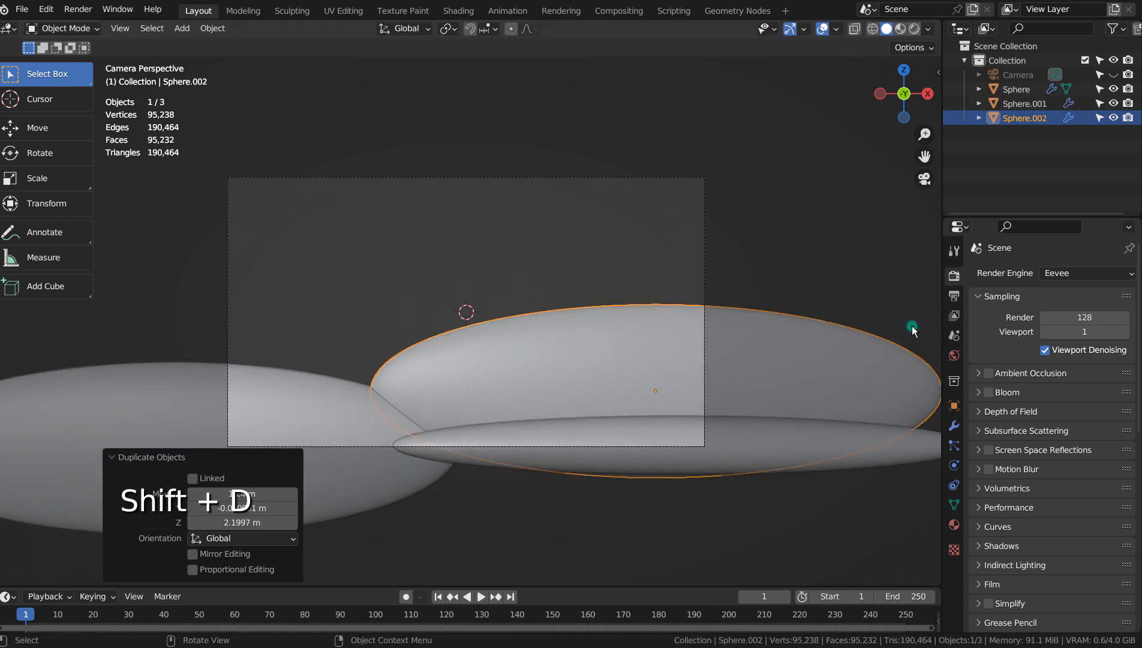
{"action": "scroll", "coordinate": [912, 328], "scroll_direction": "down", "scroll_amount": 2}
{"action": "left_click_drag", "start_coordinate": [913, 324], "coordinate": [660, 339]}
{"action": "key", "text": "g"}
{"action": "left_click", "coordinate": [781, 310]}
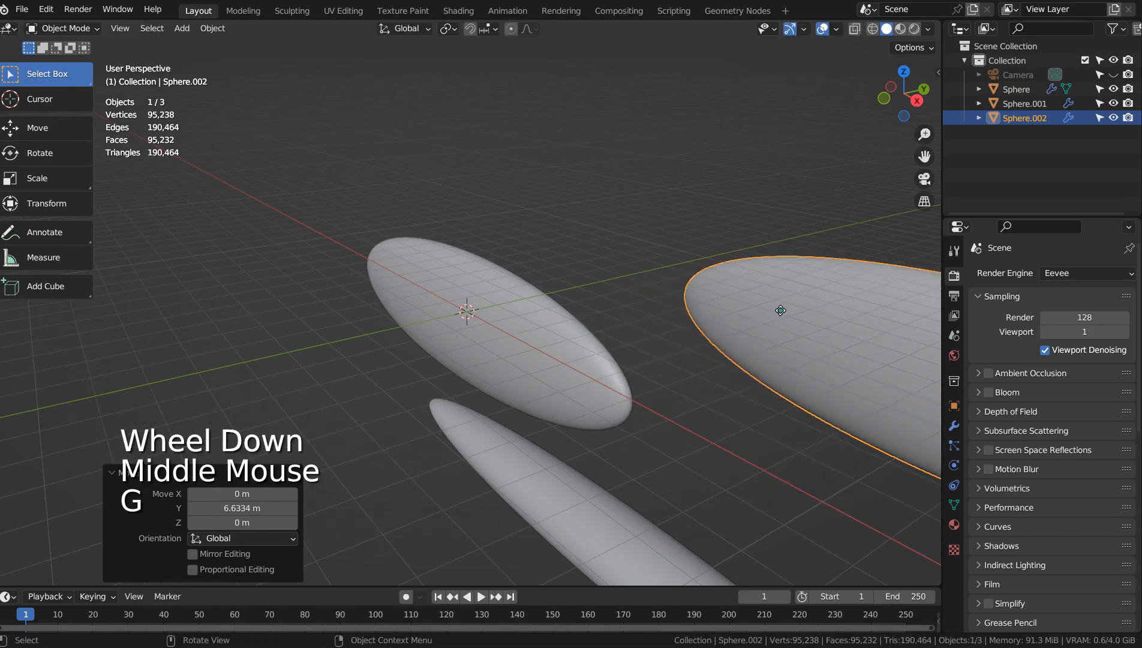
Lower the rear hill by about 1.2 m in the camera view so it sits behind the other two
{"action": "key", "text": "KP_0"}
{"action": "key", "text": "g"}
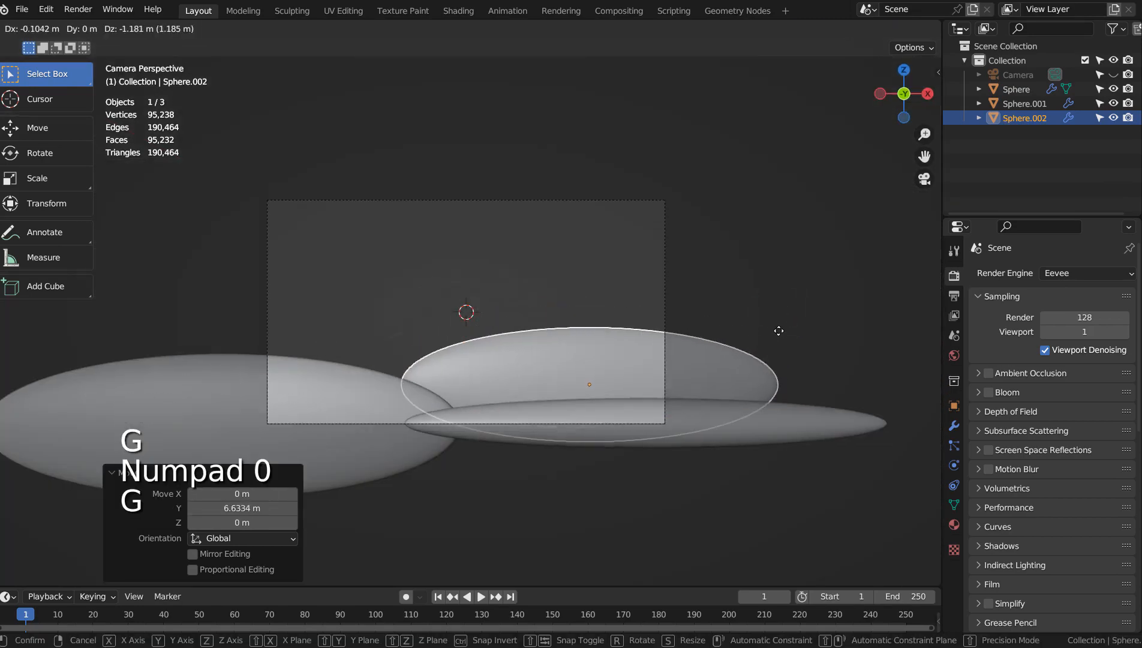
{"action": "left_click", "coordinate": [779, 331]}
{"action": "left_click", "coordinate": [806, 286]}
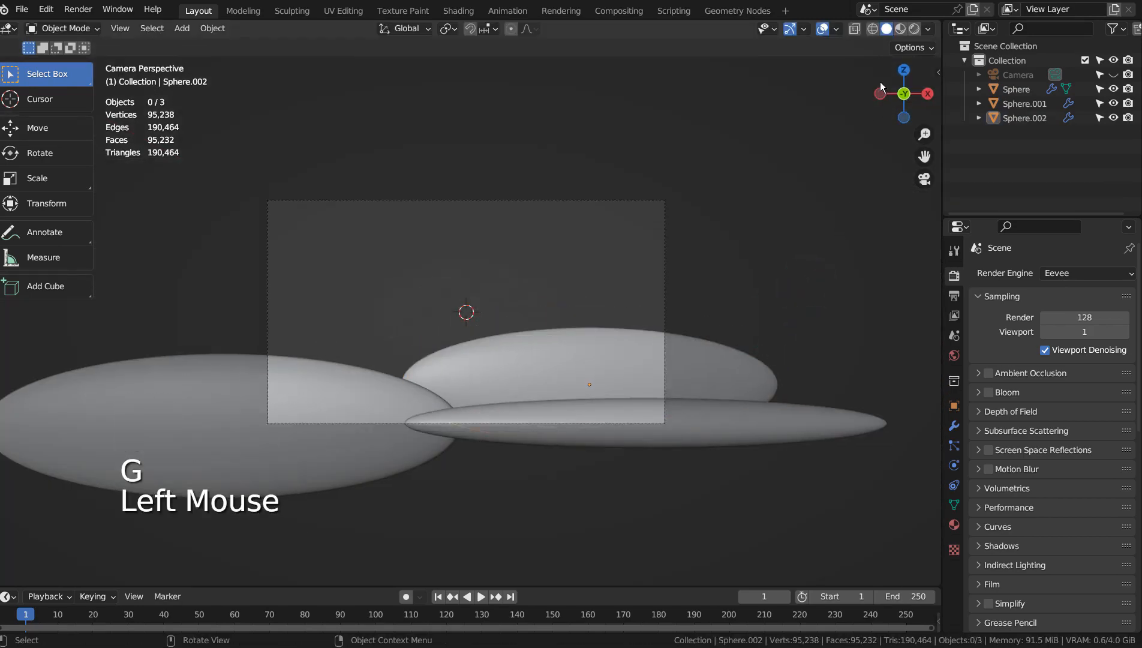
Show the viewport in rendered shading with the Workbench render engine and Random object colors
{"action": "left_click", "coordinate": [914, 28]}
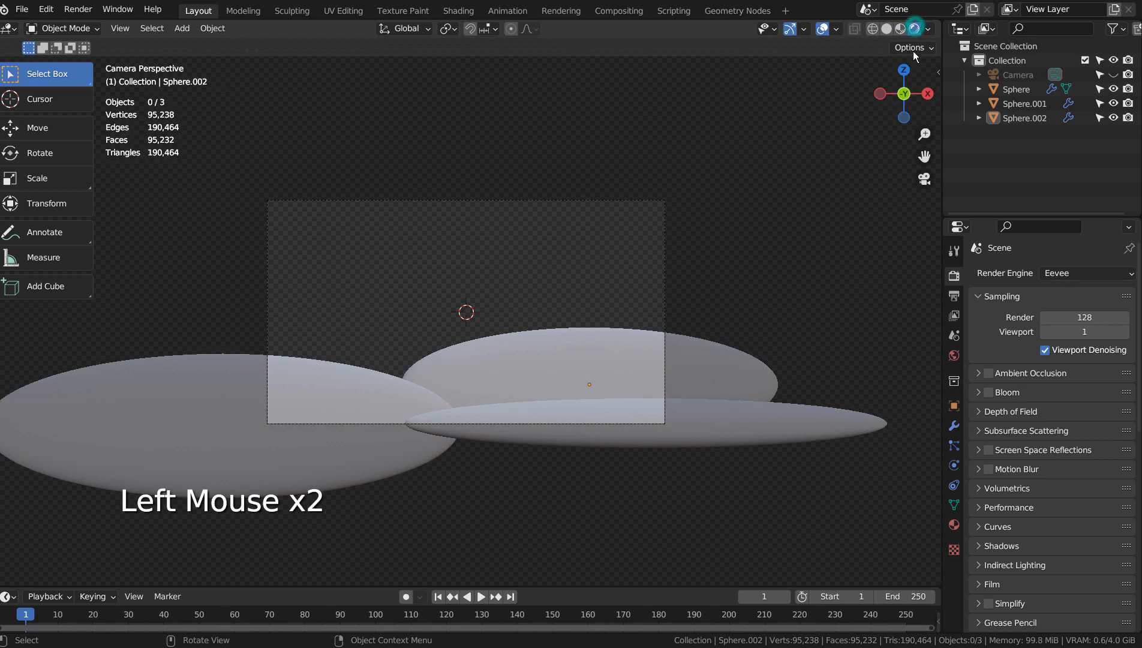
{"action": "left_click", "coordinate": [1077, 272]}
{"action": "left_click", "coordinate": [1032, 306]}
{"action": "left_click", "coordinate": [739, 209]}
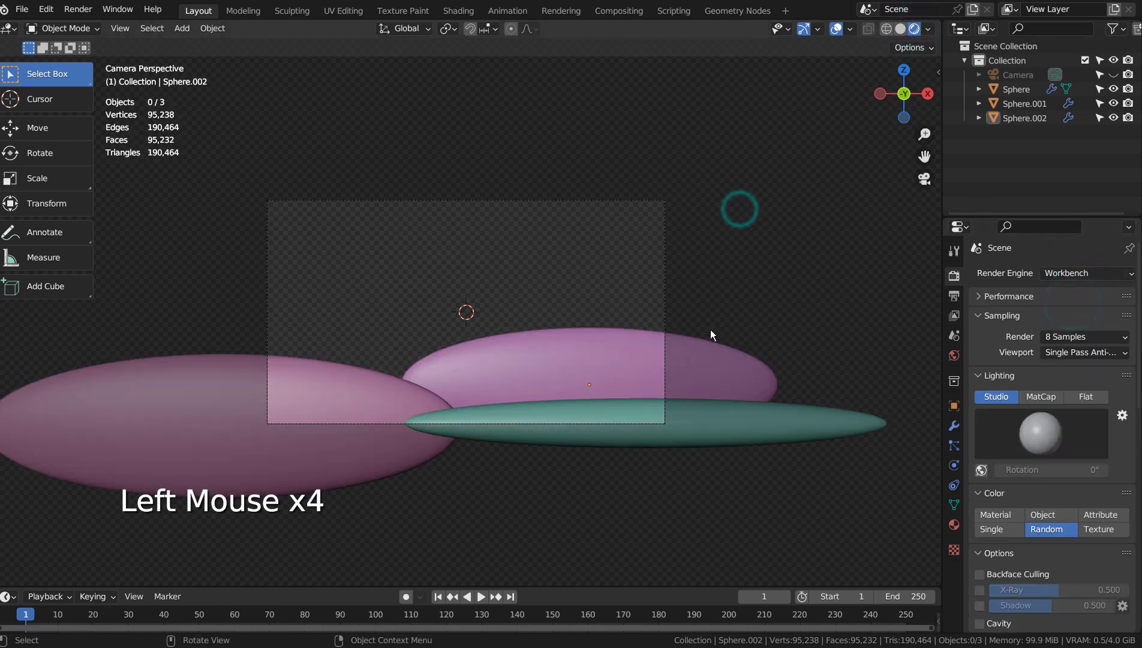
Duplicate the rear hill twice in place, then render the camera view and close the render window
{"action": "left_click", "coordinate": [698, 372]}
{"action": "key", "text": "shift+d"}
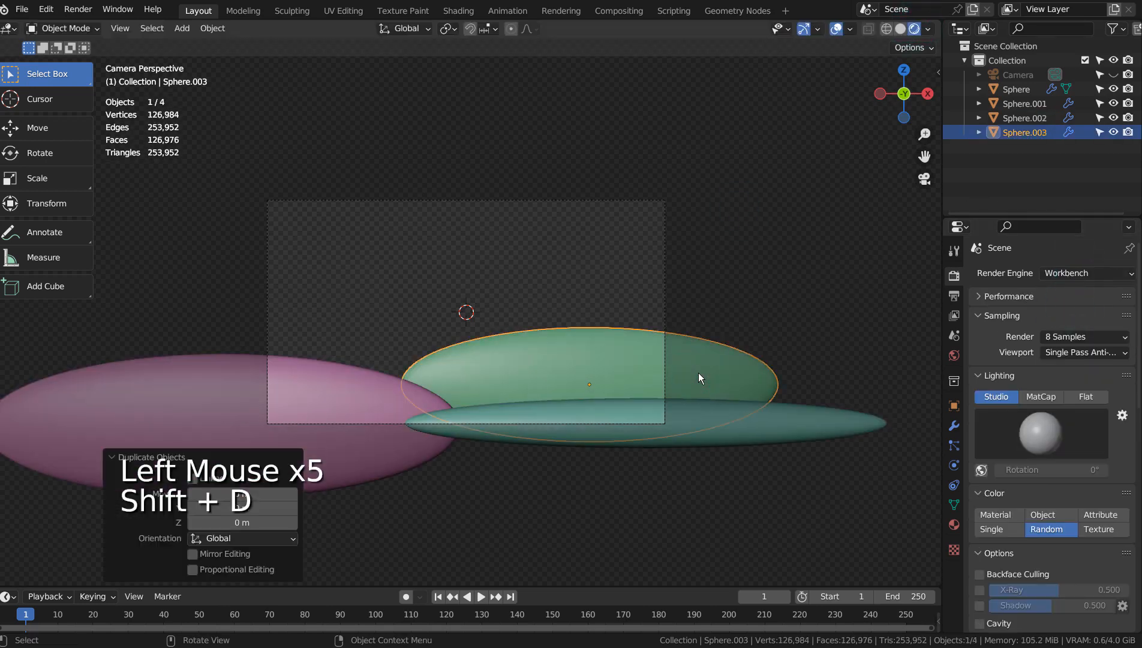
{"action": "key", "text": "shift+d"}
{"action": "left_click", "coordinate": [761, 275]}
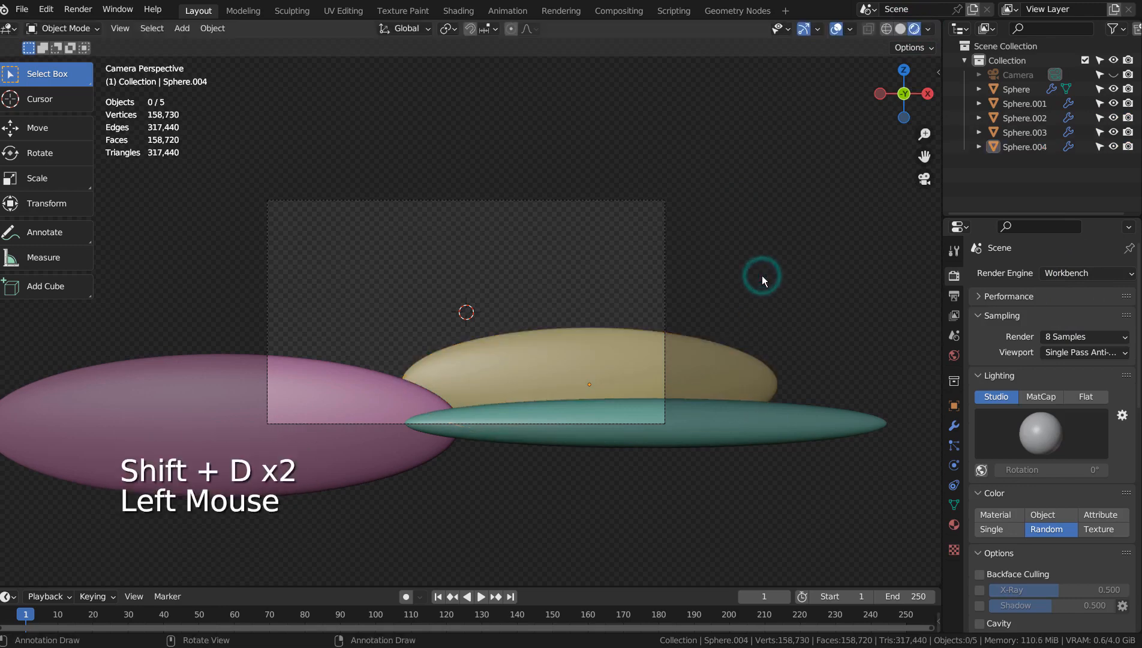
{"action": "key", "text": "F12"}
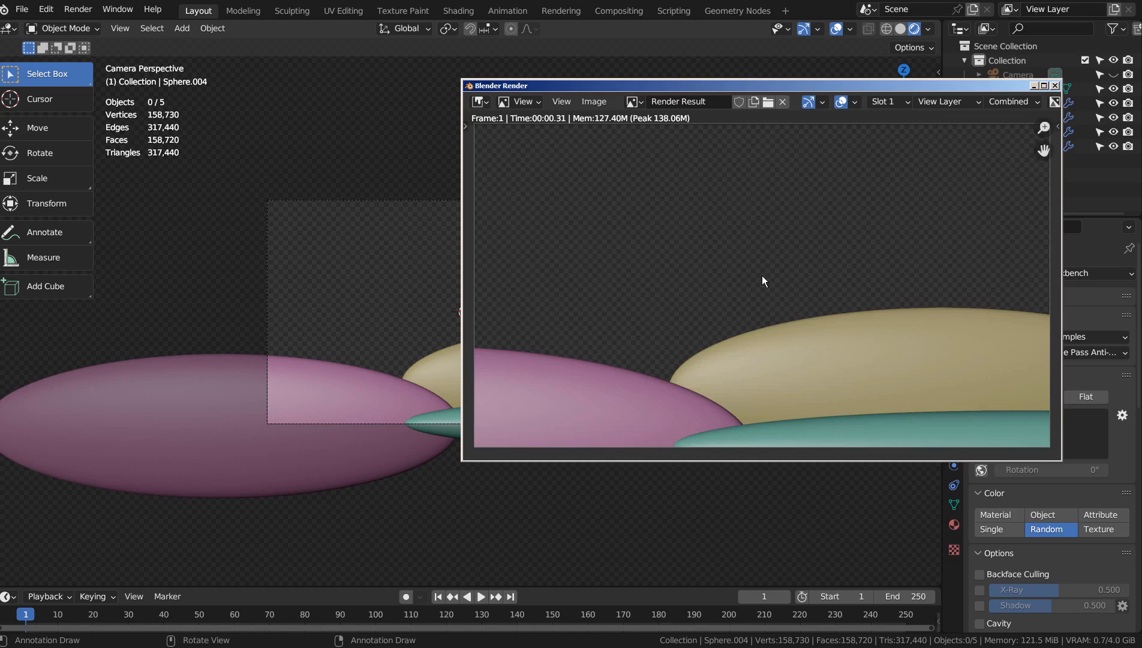
{"action": "left_click", "coordinate": [1055, 85]}
Lower the two rear hill duplicates along Z by different amounts, the first by about 0.59 m
{"action": "left_click", "coordinate": [512, 390]}
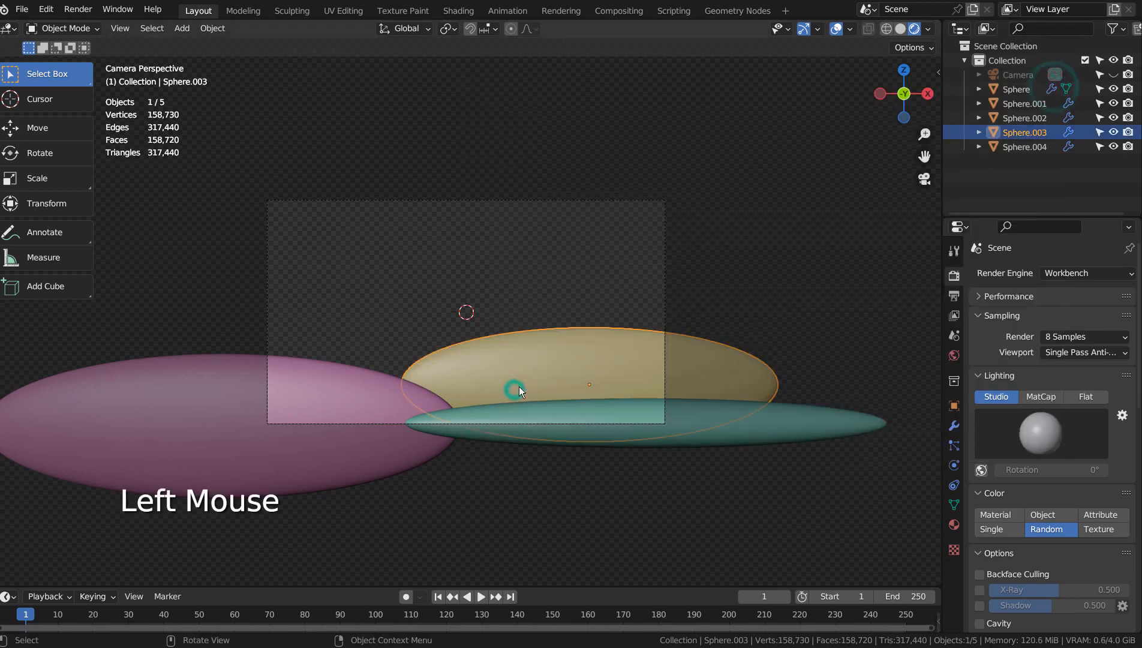
{"action": "key", "text": "g"}
{"action": "left_click", "coordinate": [633, 363]}
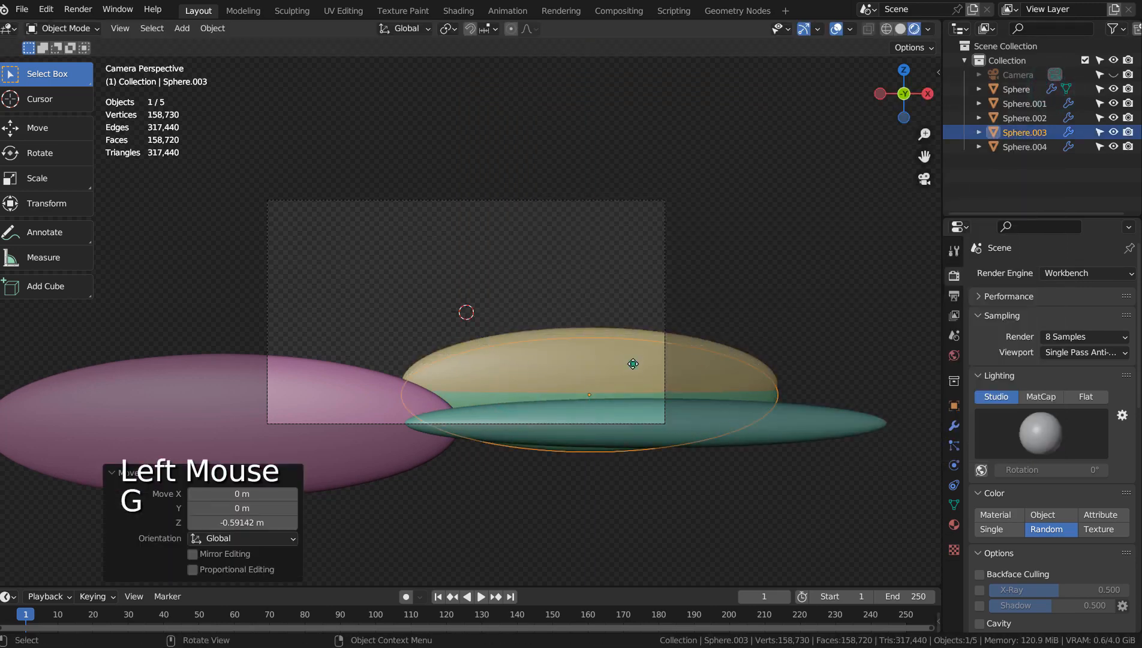
{"action": "left_click", "coordinate": [664, 336]}
{"action": "key", "text": "g"}
{"action": "key", "text": "z"}
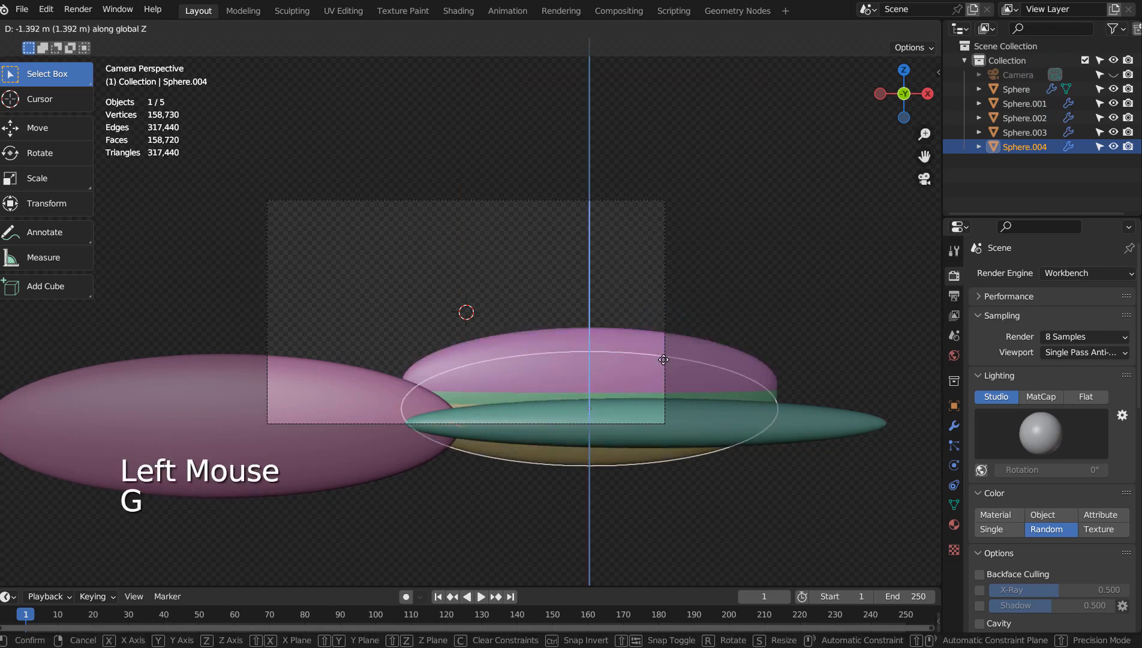
Delete the upper pink and green rear hills, keeping the yellow one, and render the camera view
{"action": "left_click", "coordinate": [653, 338]}
{"action": "key", "text": "x"}
{"action": "left_click", "coordinate": [653, 337]}
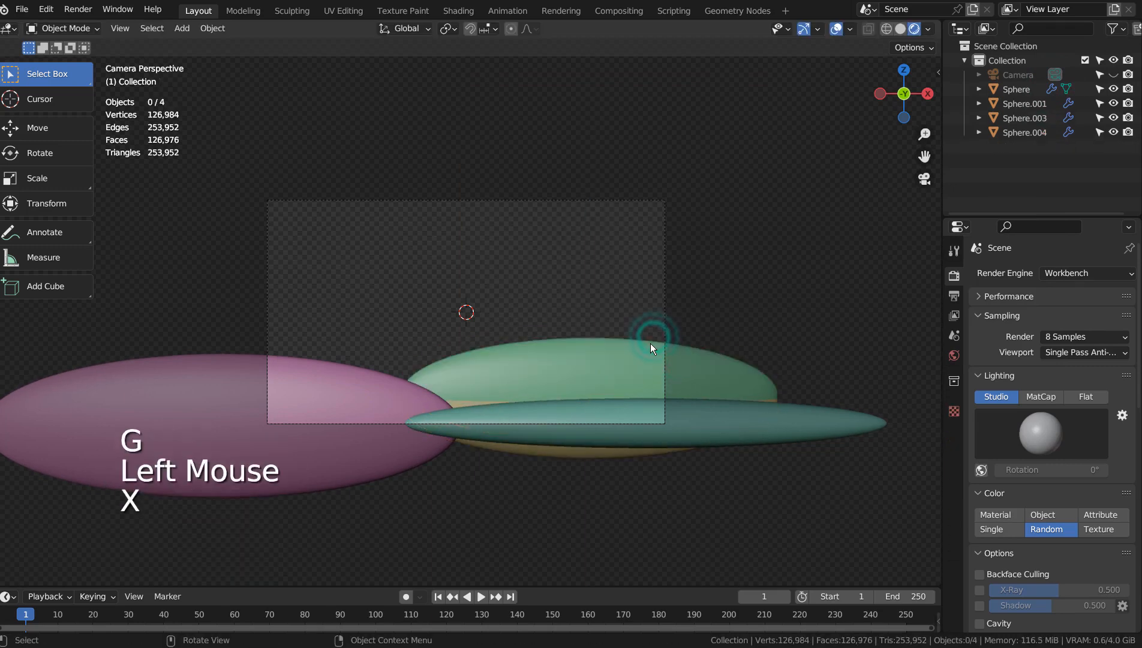
{"action": "left_click", "coordinate": [635, 356]}
{"action": "key", "text": "x"}
{"action": "left_click", "coordinate": [635, 355]}
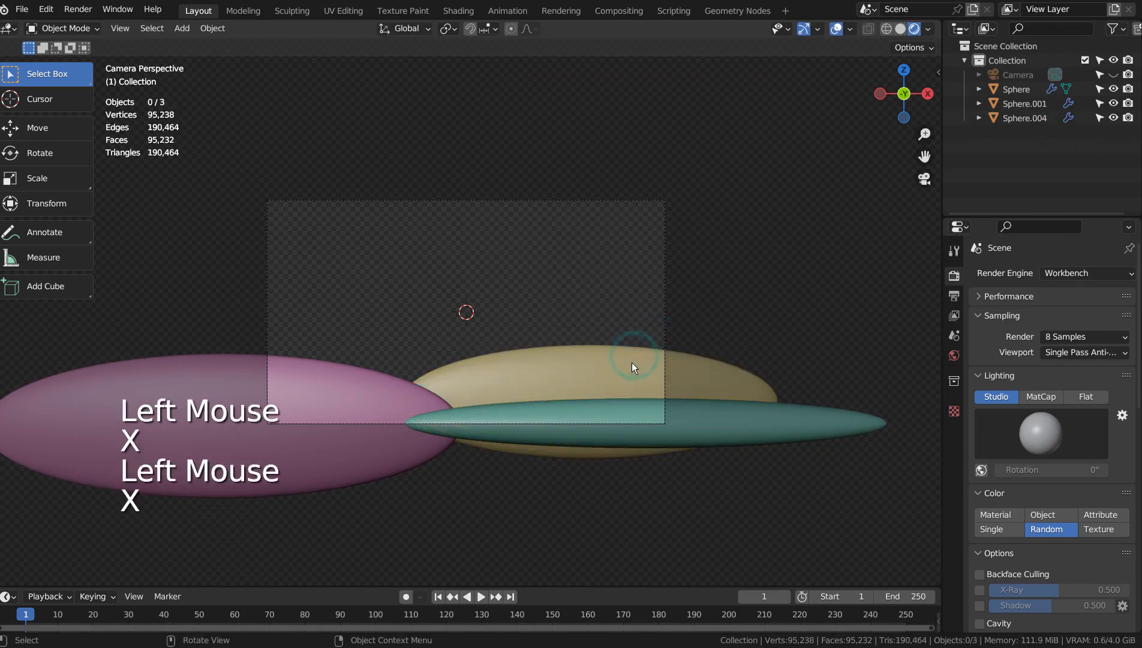
{"action": "left_click", "coordinate": [705, 327]}
{"action": "key", "text": "F12"}
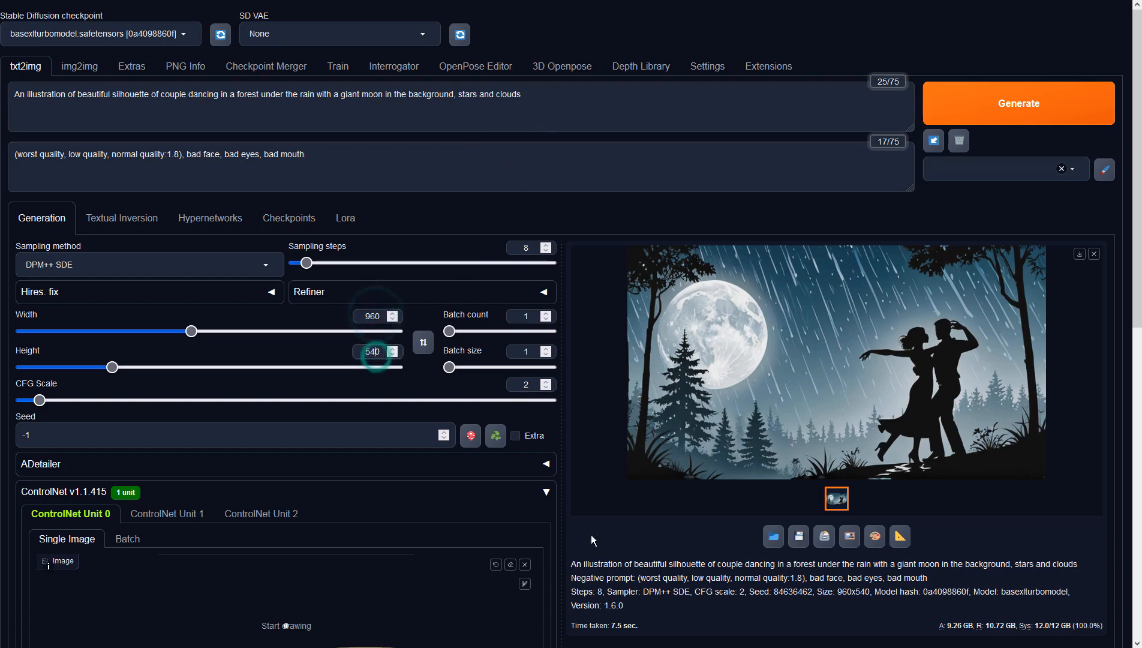
In the Stable Diffusion web UI, set ControlNet Unit 0 to Depth with preprocessor none and model sai_xl_depth_256lora
{"action": "scroll", "coordinate": [625, 569], "scroll_direction": "down", "scroll_amount": 7}
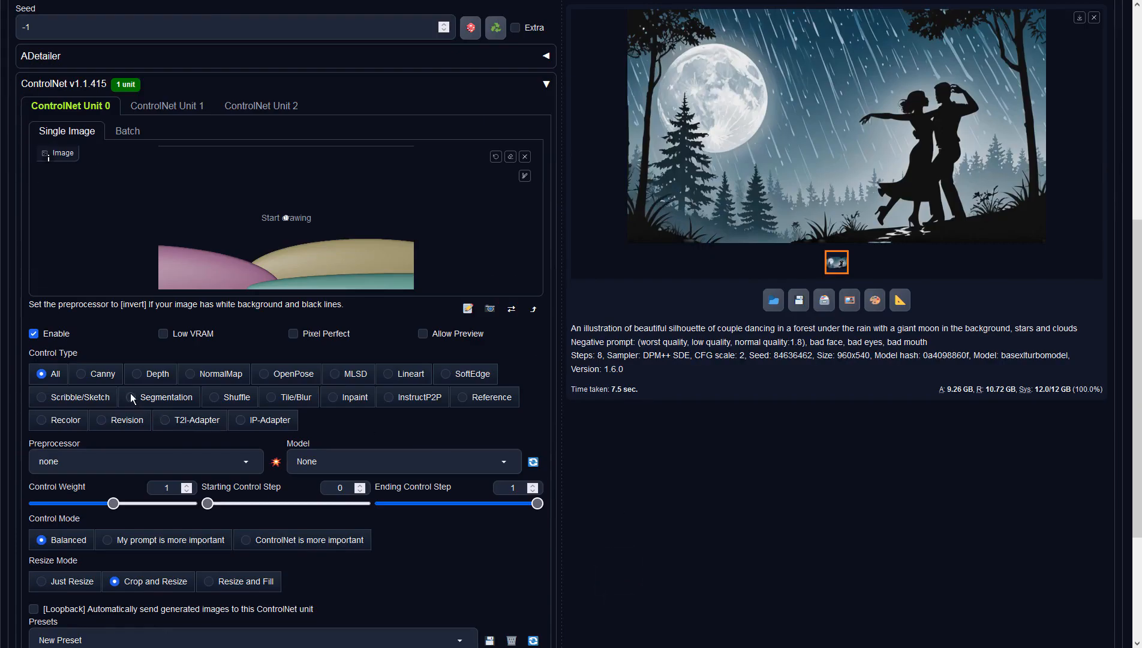
{"action": "left_click", "coordinate": [137, 374]}
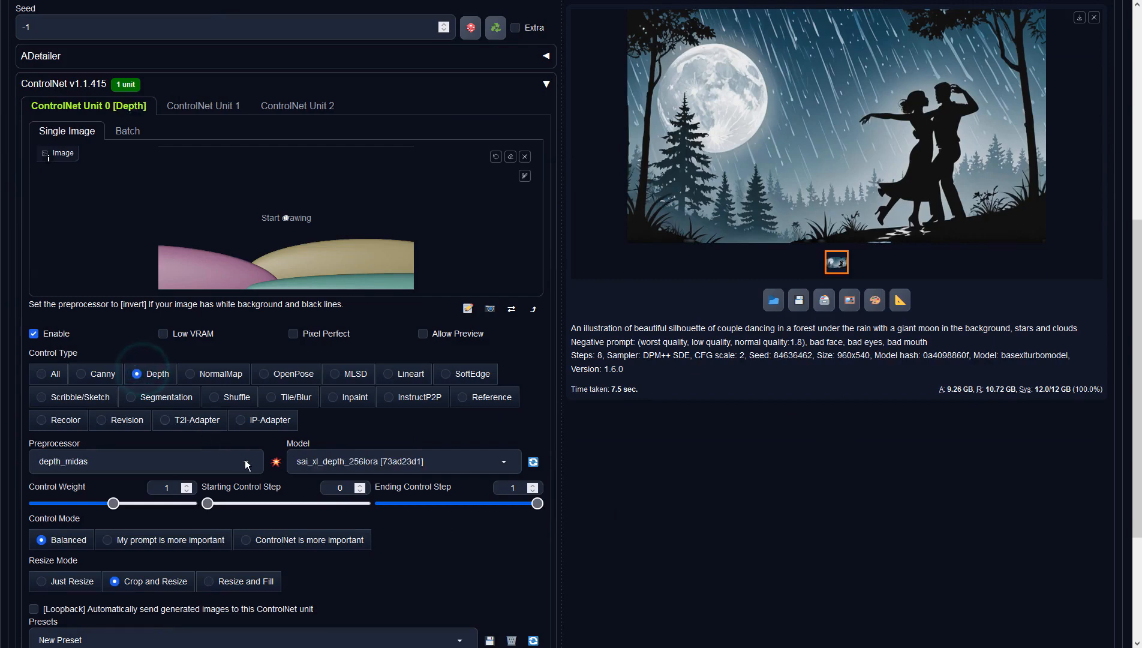
{"action": "left_click", "coordinate": [247, 463]}
{"action": "left_click", "coordinate": [120, 390]}
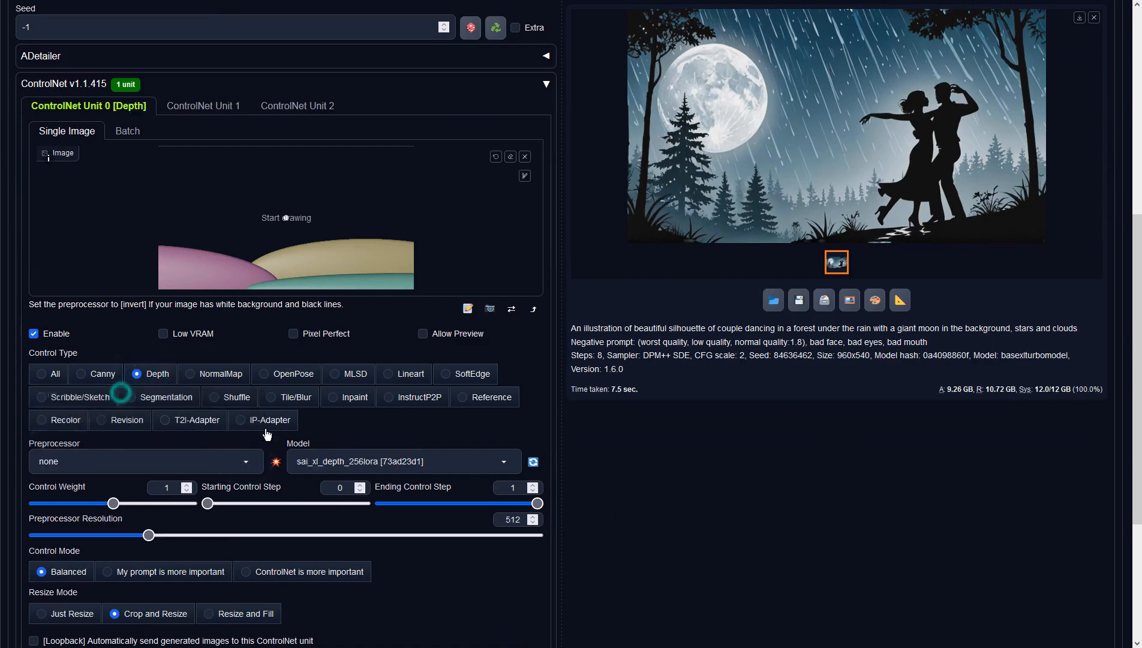
{"action": "left_click", "coordinate": [361, 452]}
{"action": "left_click", "coordinate": [358, 440]}
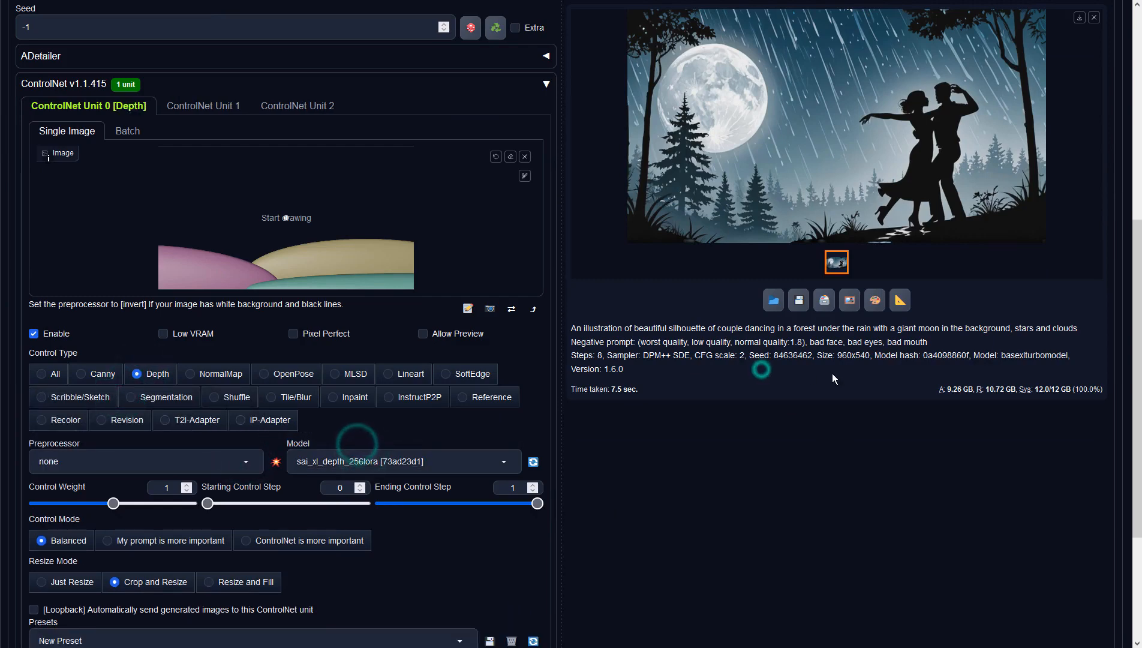
Generate the image with the depth ControlNet and inspect the result at full size
{"action": "scroll", "coordinate": [833, 376], "scroll_direction": "up", "scroll_amount": 7}
{"action": "left_click", "coordinate": [993, 102]}
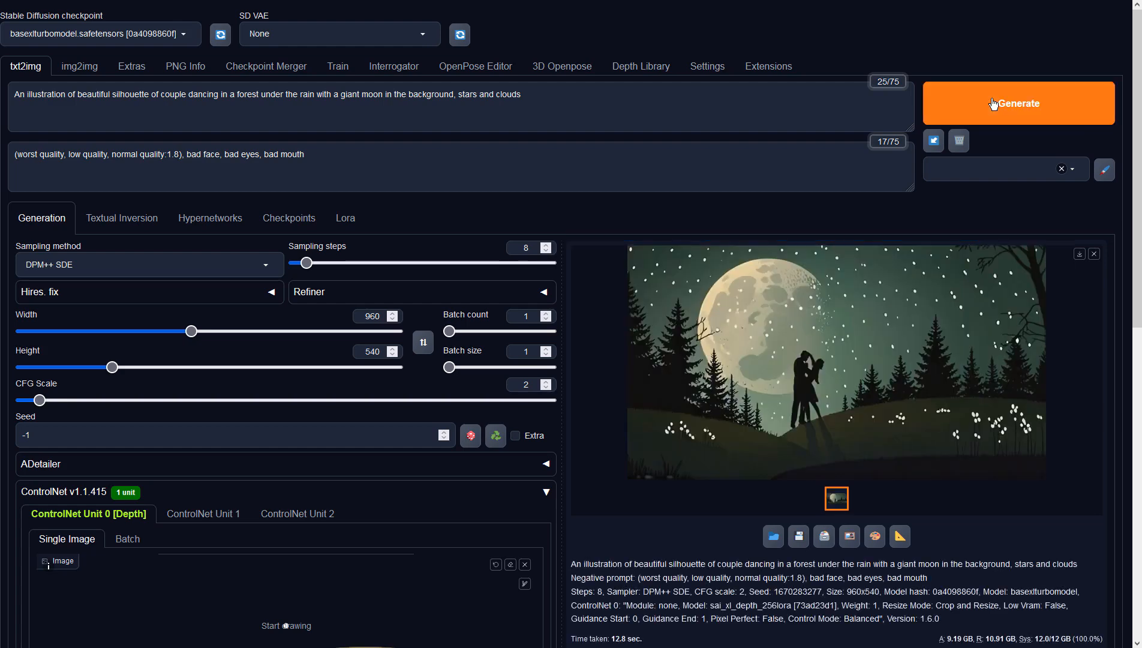
{"action": "left_click", "coordinate": [940, 331]}
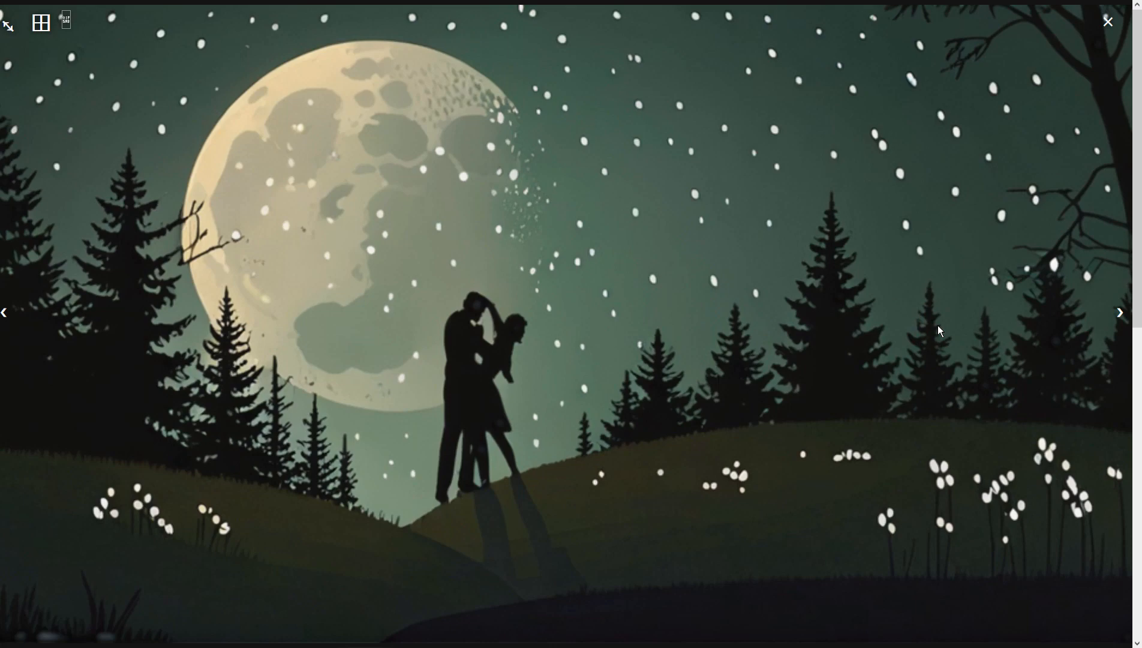
{"action": "left_click", "coordinate": [938, 326]}
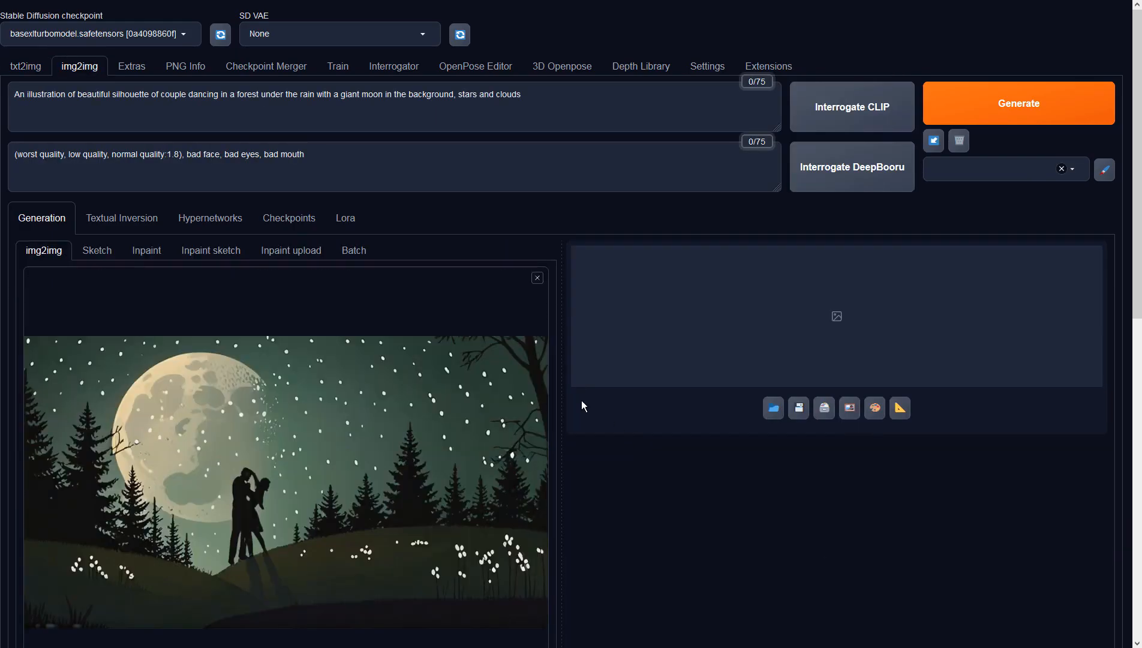
Set the img2img CFG scale to 2 and the denoising strength to 0.9
{"action": "scroll", "coordinate": [580, 400], "scroll_direction": "down", "scroll_amount": 7}
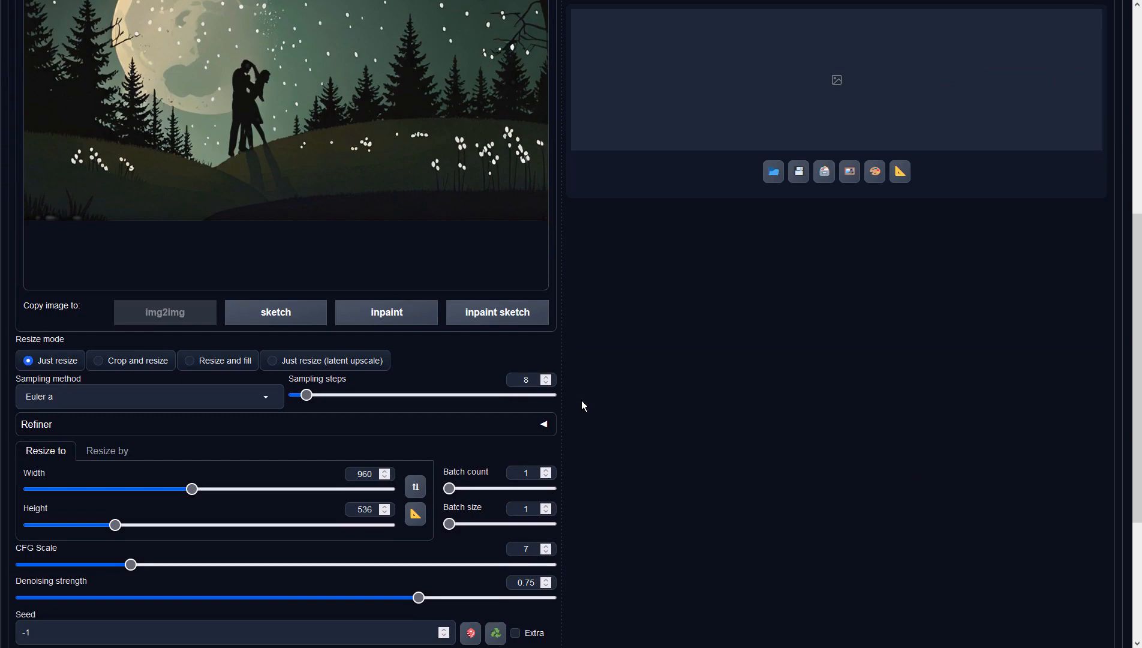
{"action": "double_click", "coordinate": [522, 547]}
{"action": "type", "text": "2"}
{"action": "left_click", "coordinate": [608, 519]}
{"action": "scroll", "coordinate": [608, 518], "scroll_direction": "down", "scroll_amount": 4}
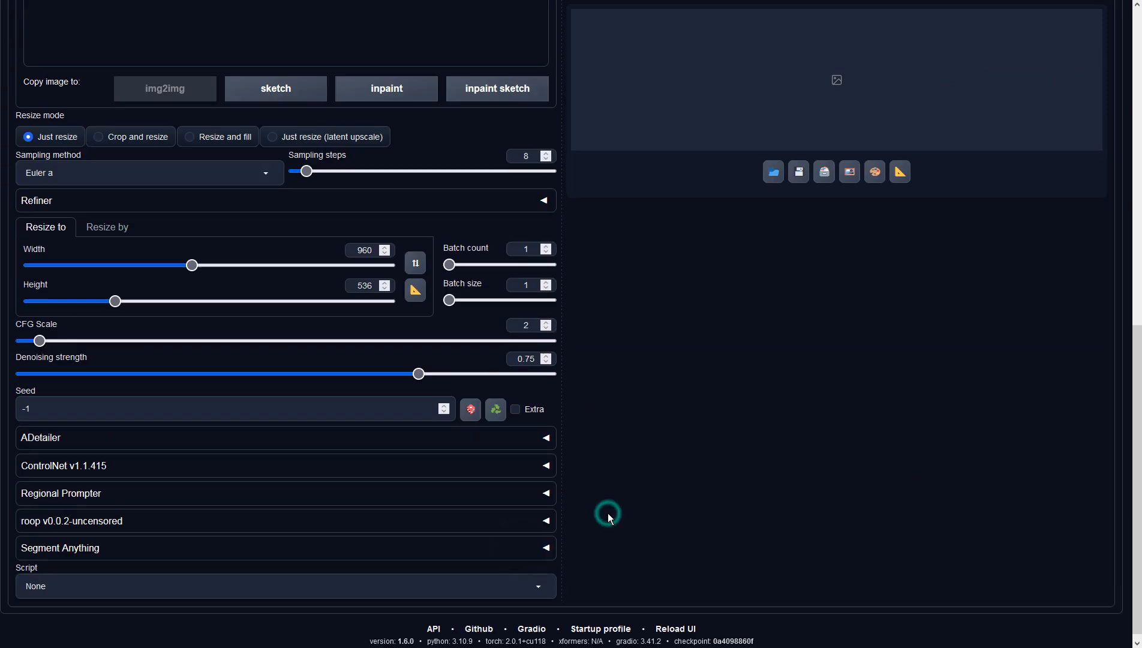
{"action": "left_click_drag", "start_coordinate": [420, 367], "coordinate": [506, 372]}
{"action": "left_click", "coordinate": [747, 382]}
{"action": "scroll", "coordinate": [747, 383], "scroll_direction": "up", "scroll_amount": 5}
{"action": "scroll", "coordinate": [747, 382], "scroll_direction": "up", "scroll_amount": 5}
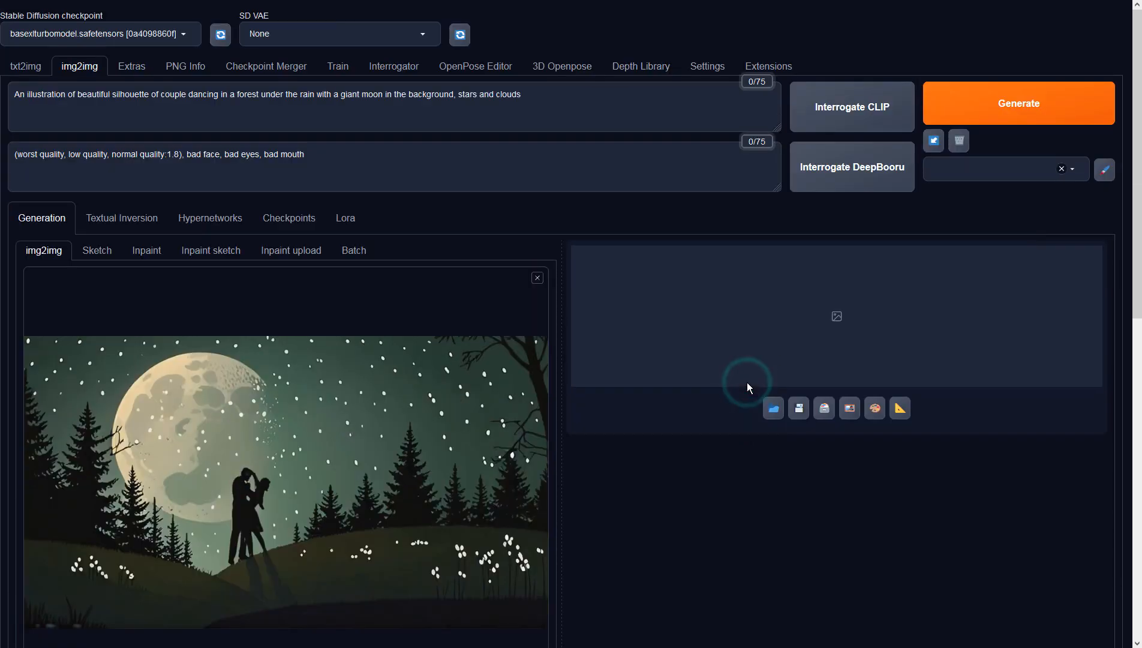
Generate an img2img variation of the moonlit couple and inspect it at full size
{"action": "left_click", "coordinate": [943, 114]}
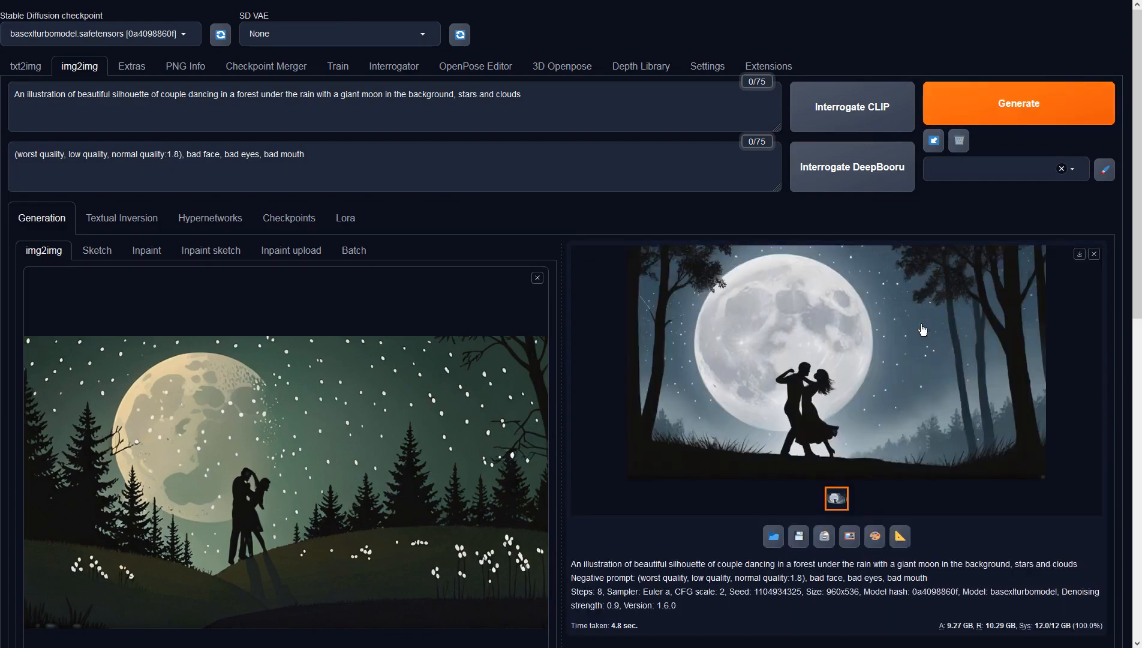
{"action": "left_click", "coordinate": [923, 329]}
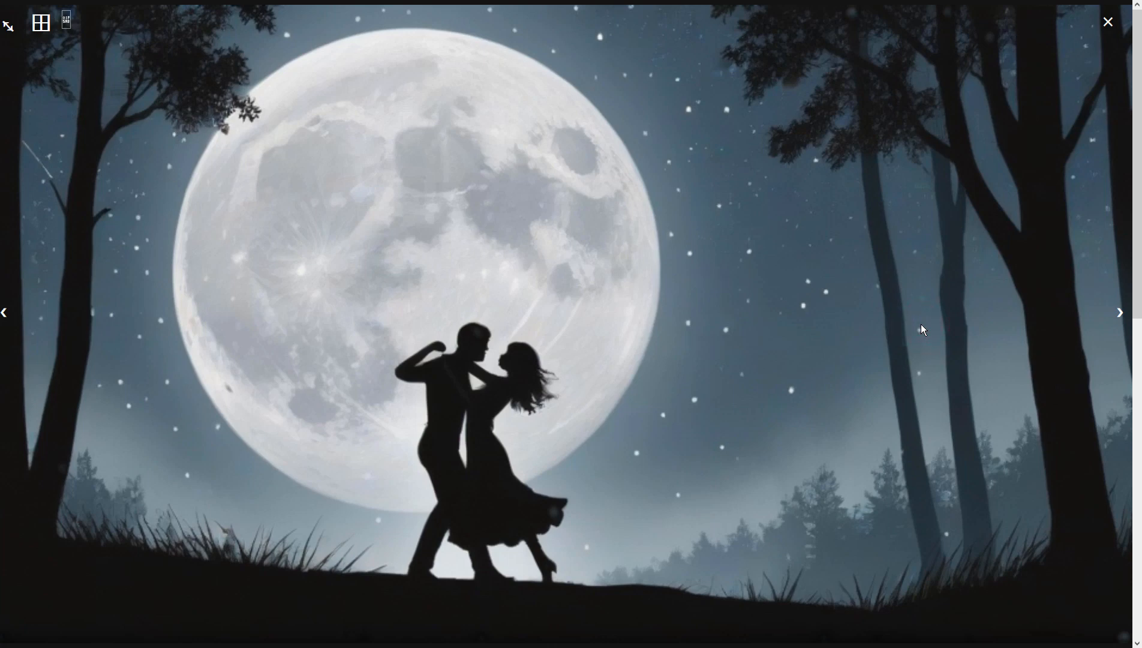
{"action": "left_click", "coordinate": [923, 329]}
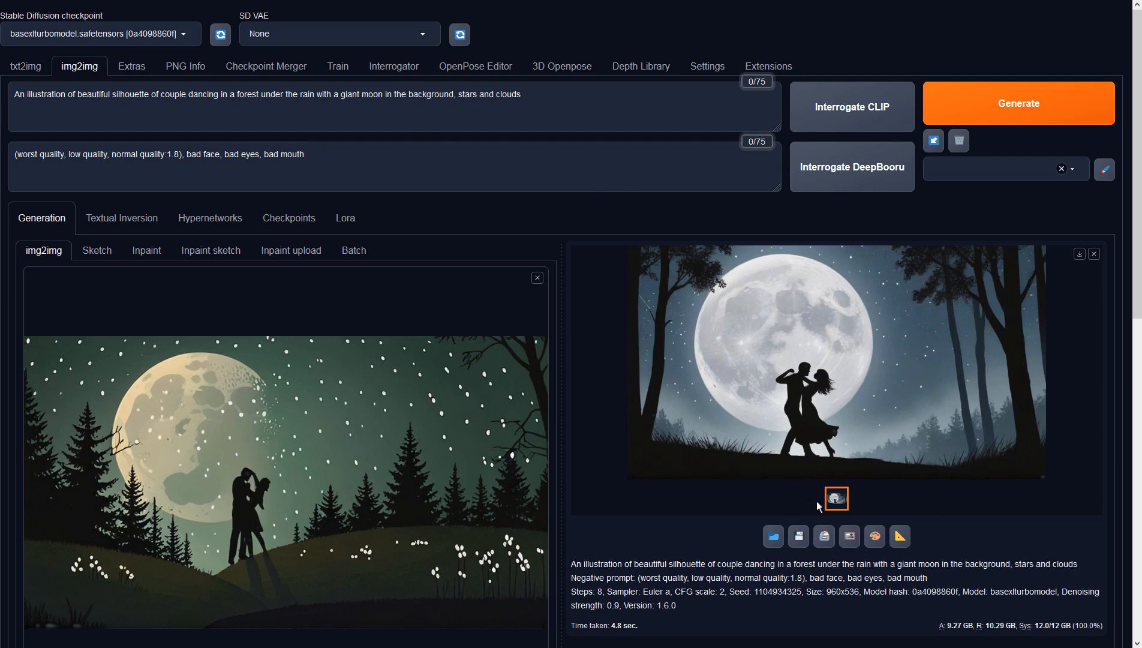
Feed each new result back in as the img2img source and generate two further variations
{"action": "left_click", "coordinate": [845, 538]}
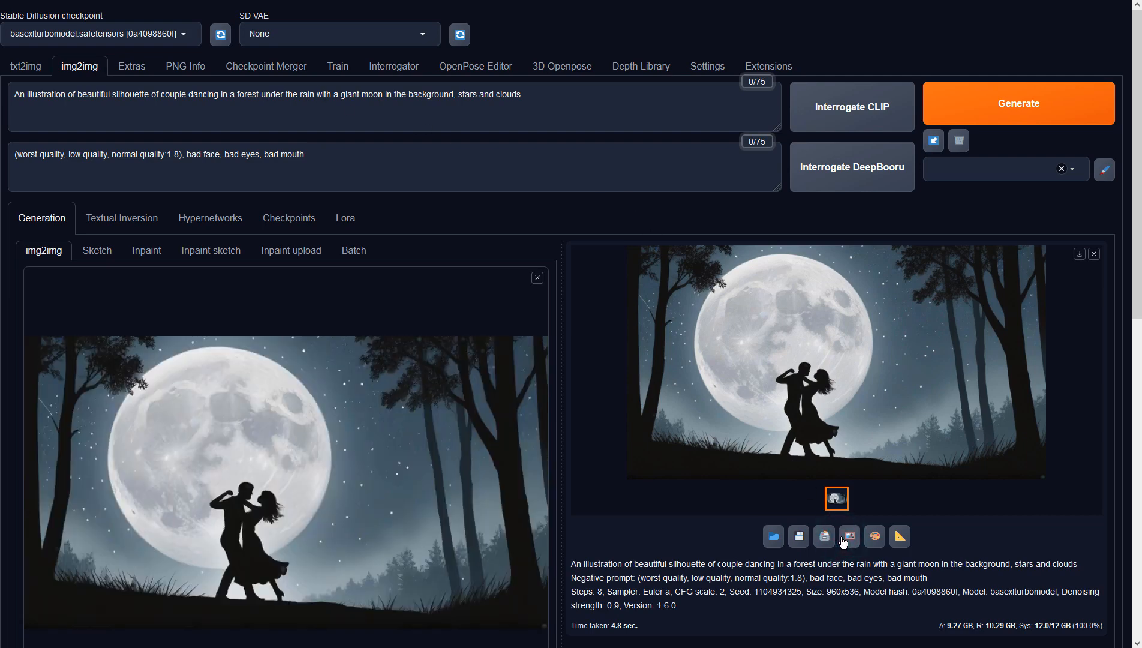
{"action": "left_click", "coordinate": [1005, 108]}
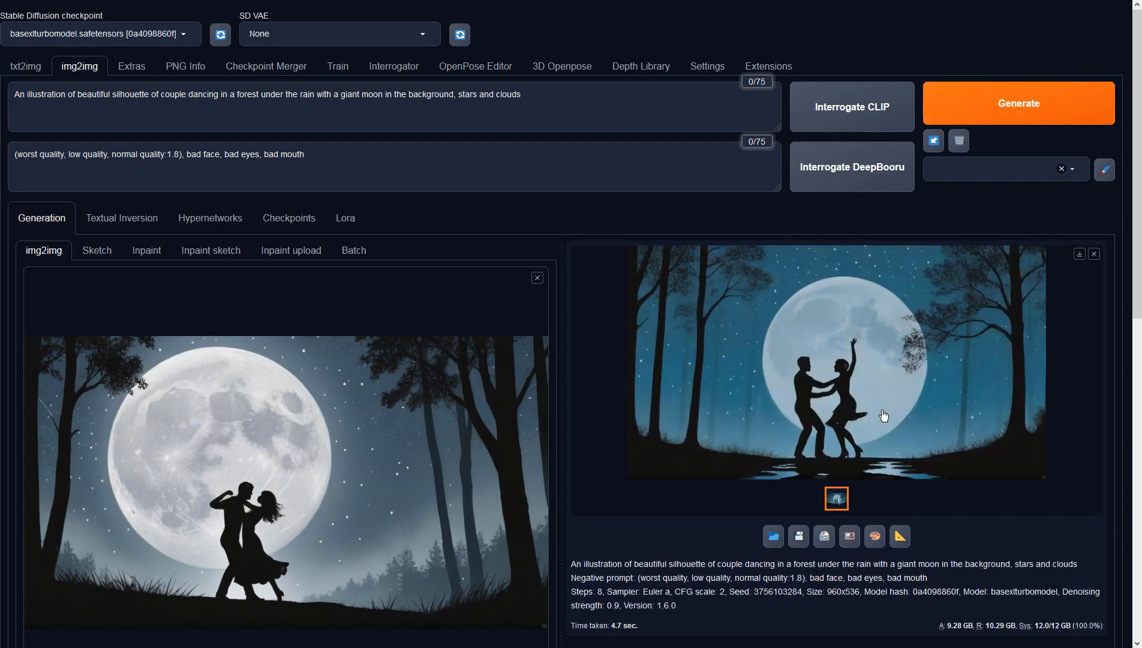
{"action": "left_click", "coordinate": [849, 540]}
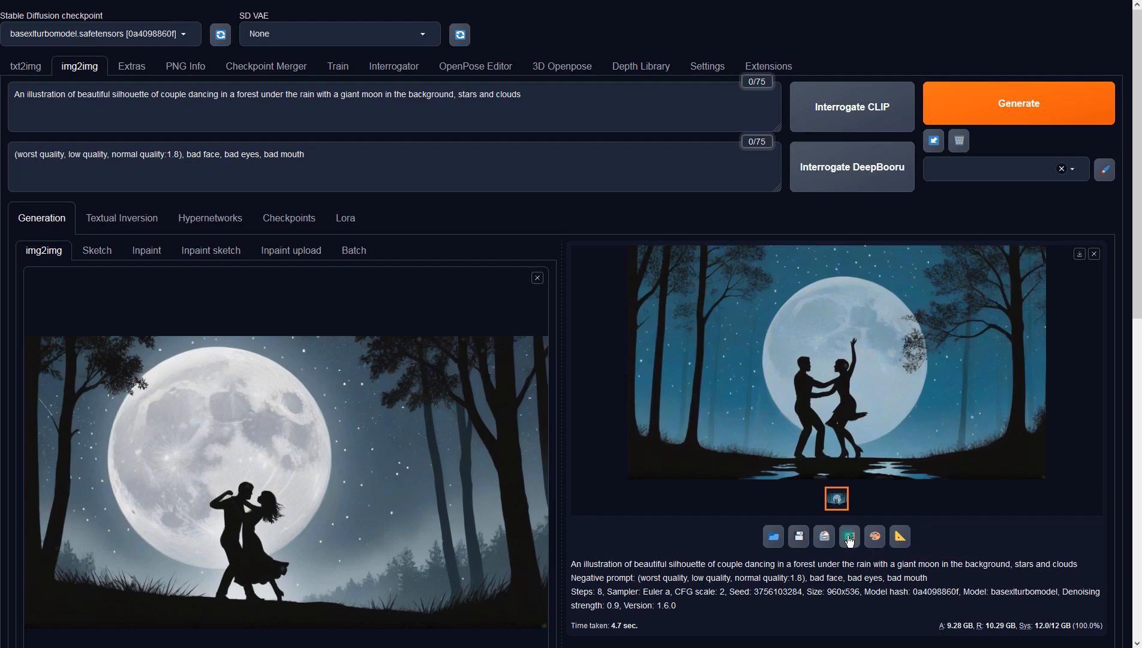
{"action": "left_click", "coordinate": [980, 117]}
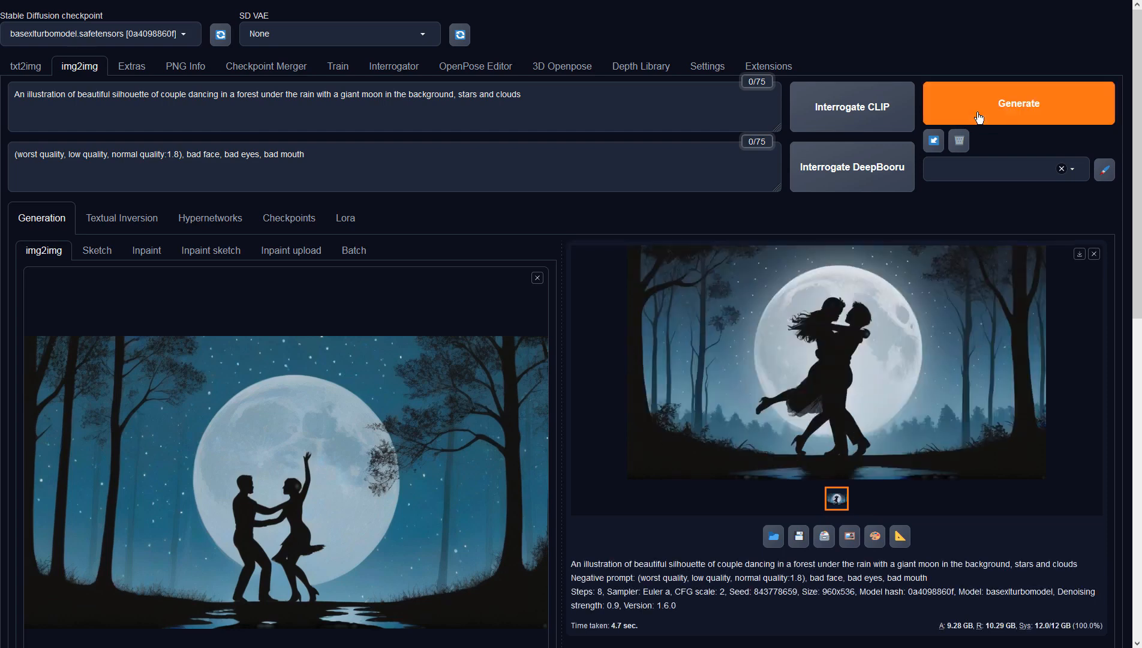
Inspect the embracing couple image at full size, then reuse it as the img2img source for another generation
{"action": "left_click", "coordinate": [923, 295]}
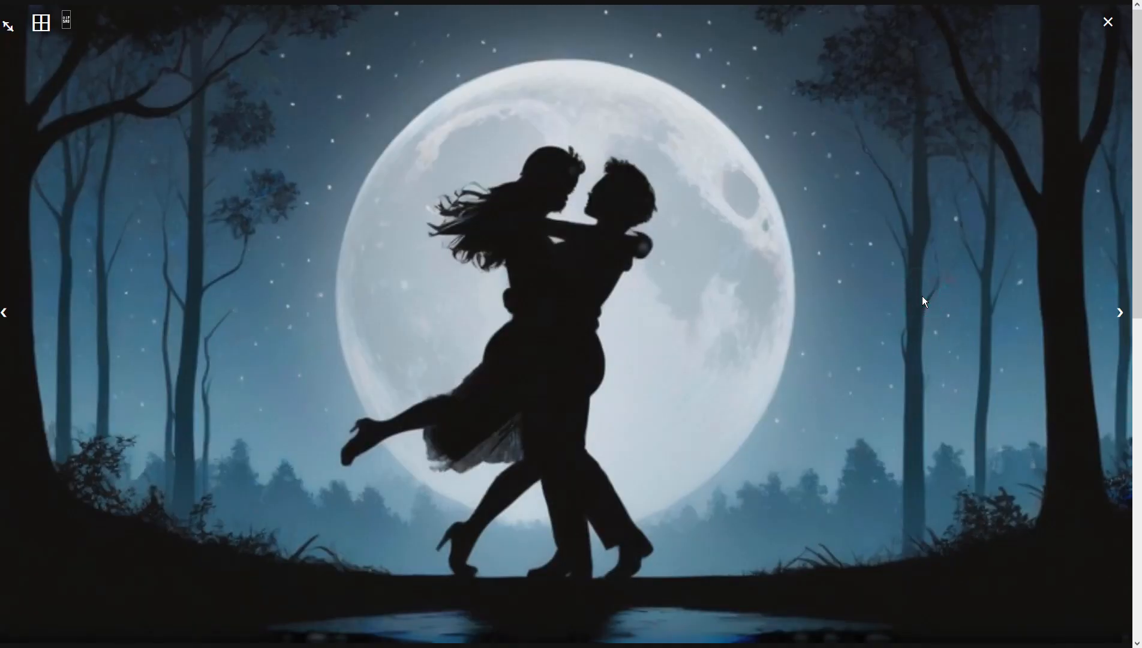
{"action": "left_click", "coordinate": [922, 295]}
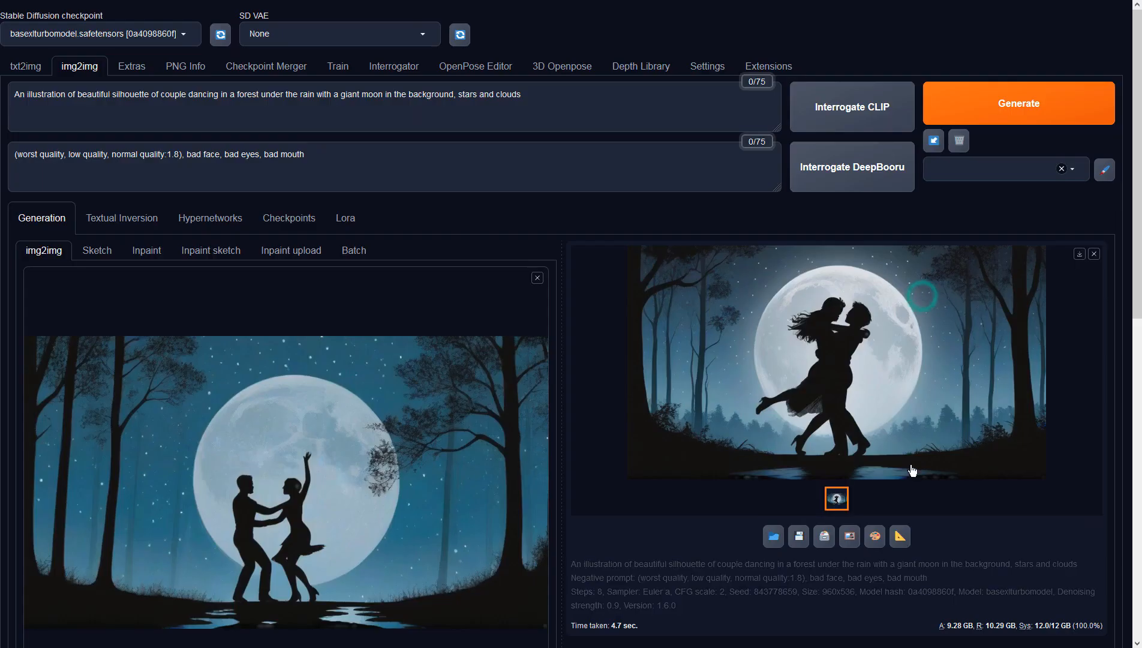
{"action": "left_click", "coordinate": [853, 540]}
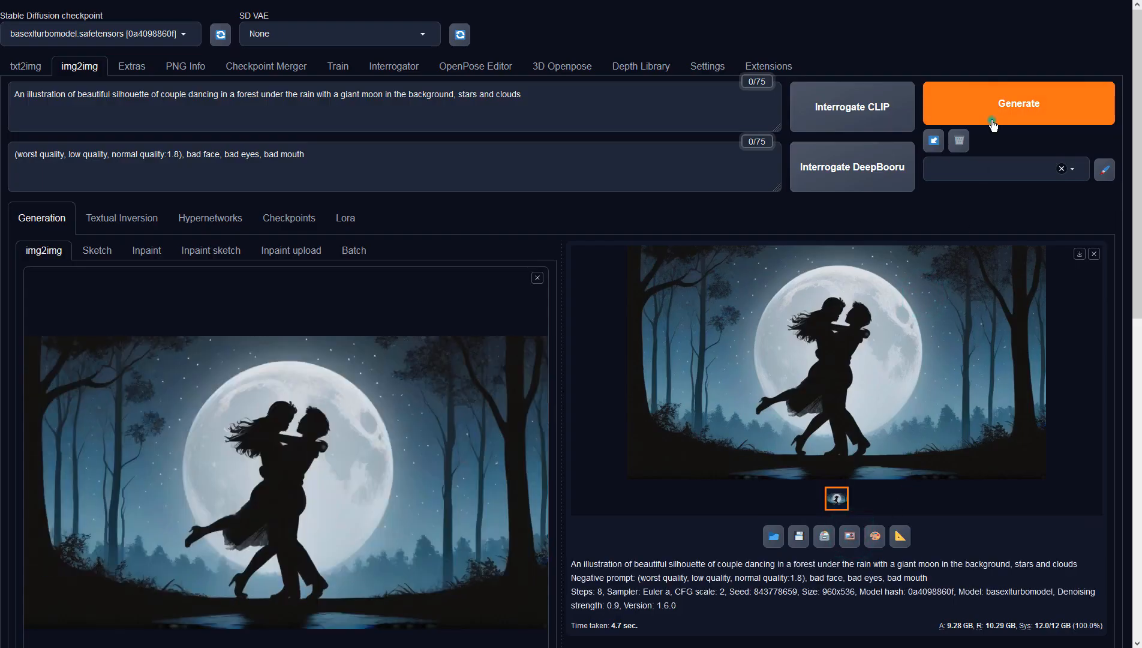
{"action": "left_click", "coordinate": [991, 119]}
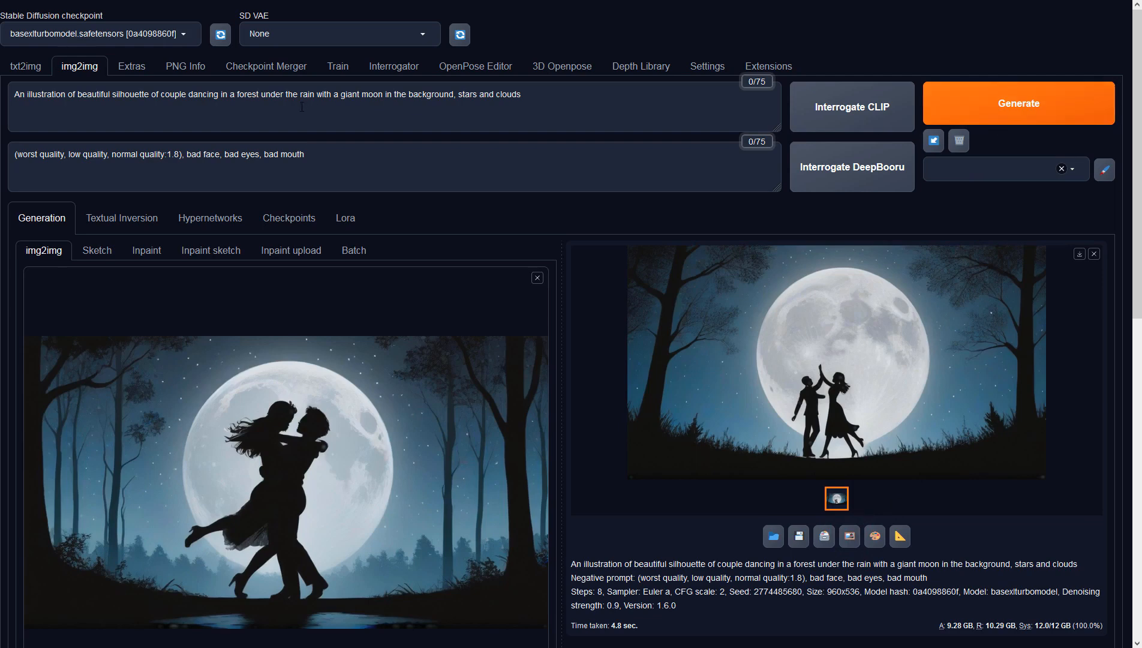
Replace "the rain" with "shooting stars" in the prompt, generate a new image and inspect it at full size
{"action": "left_click_drag", "start_coordinate": [284, 94], "coordinate": [324, 96]}
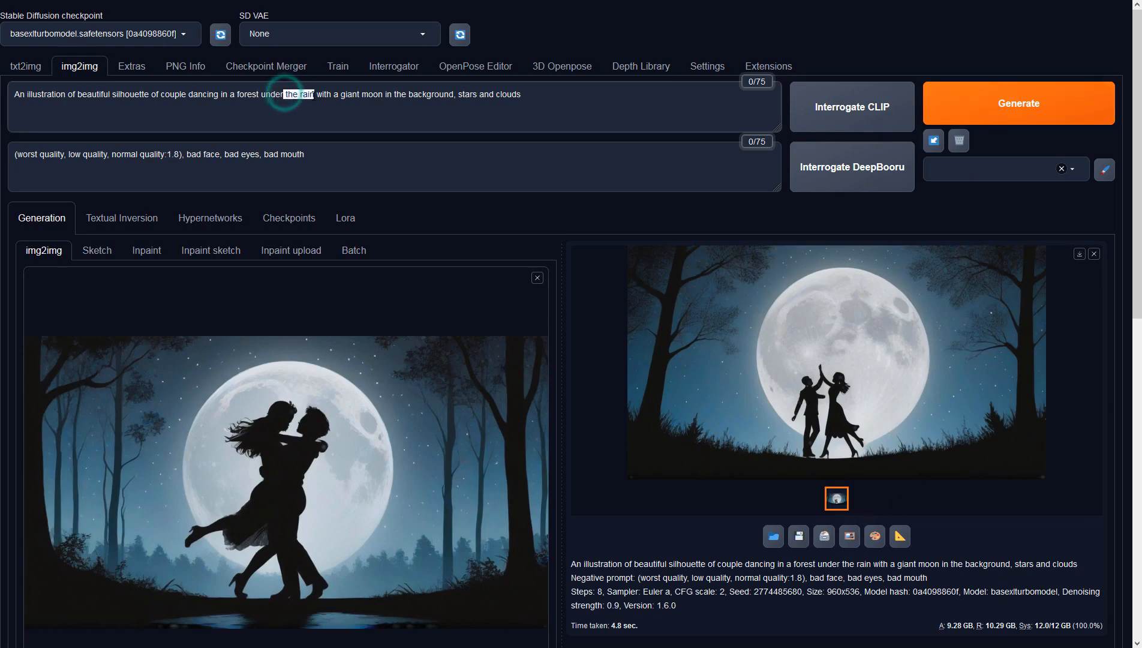
{"action": "key", "text": "BackSpace"}
{"action": "type", "text": "shooting stars"}
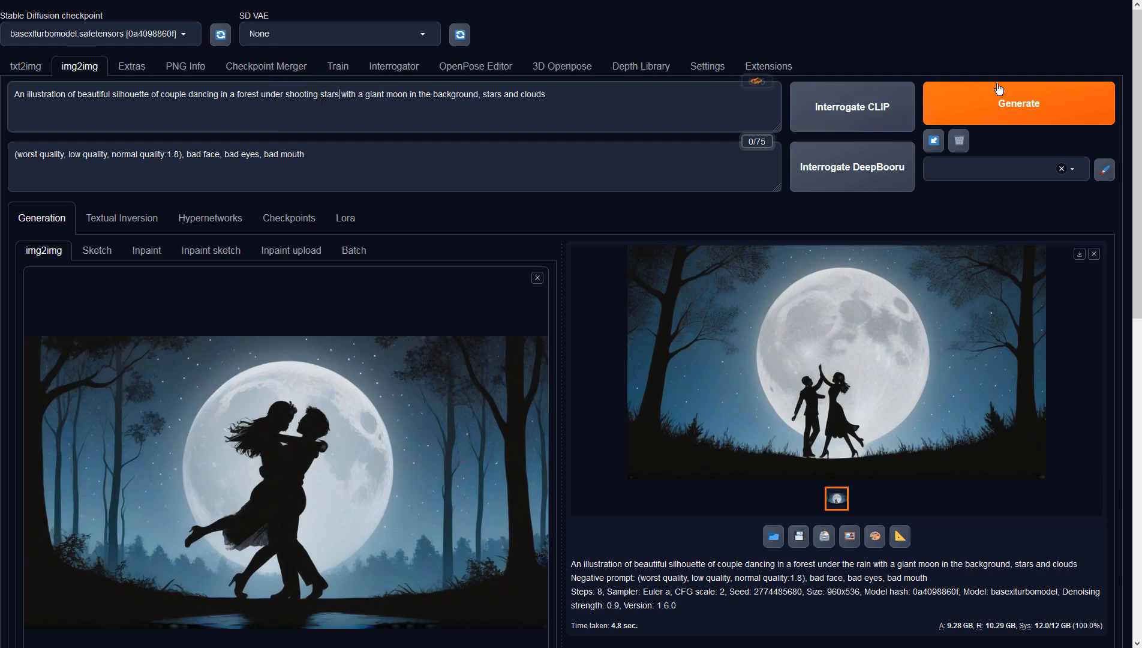
{"action": "left_click", "coordinate": [1019, 107]}
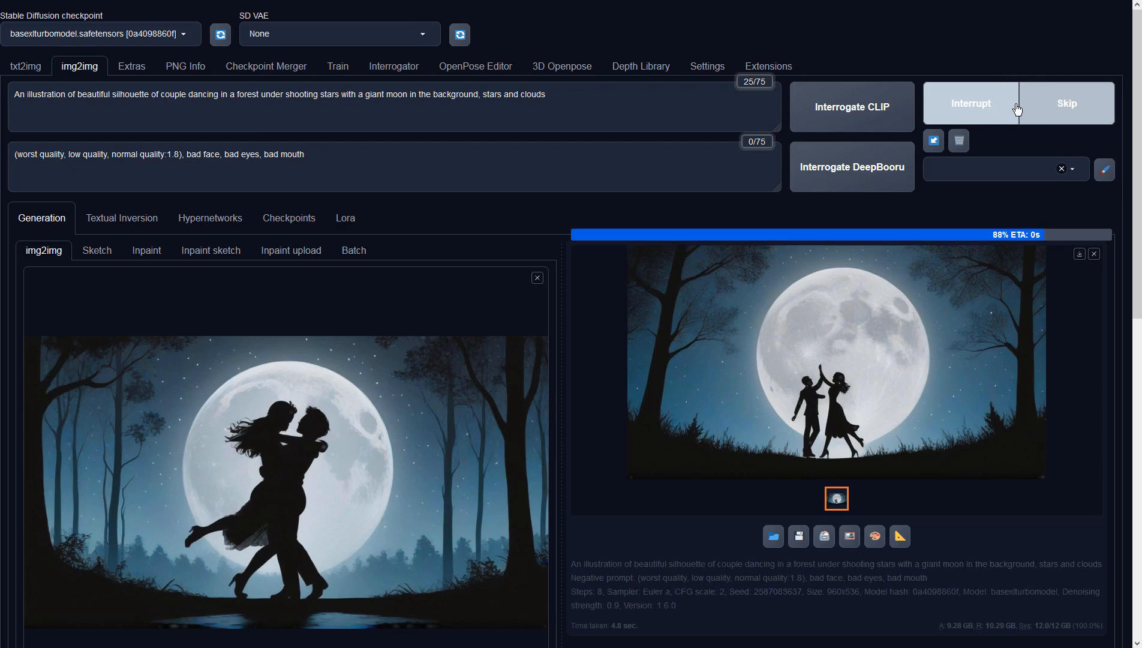
{"action": "left_click", "coordinate": [955, 347]}
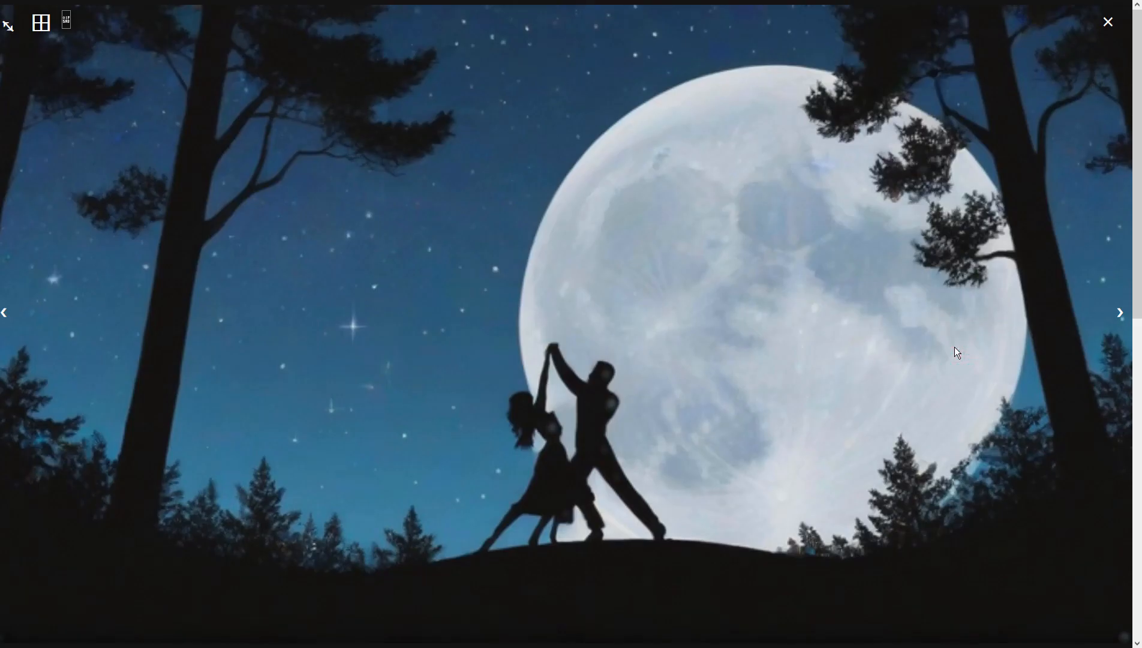
{"action": "left_click", "coordinate": [955, 347]}
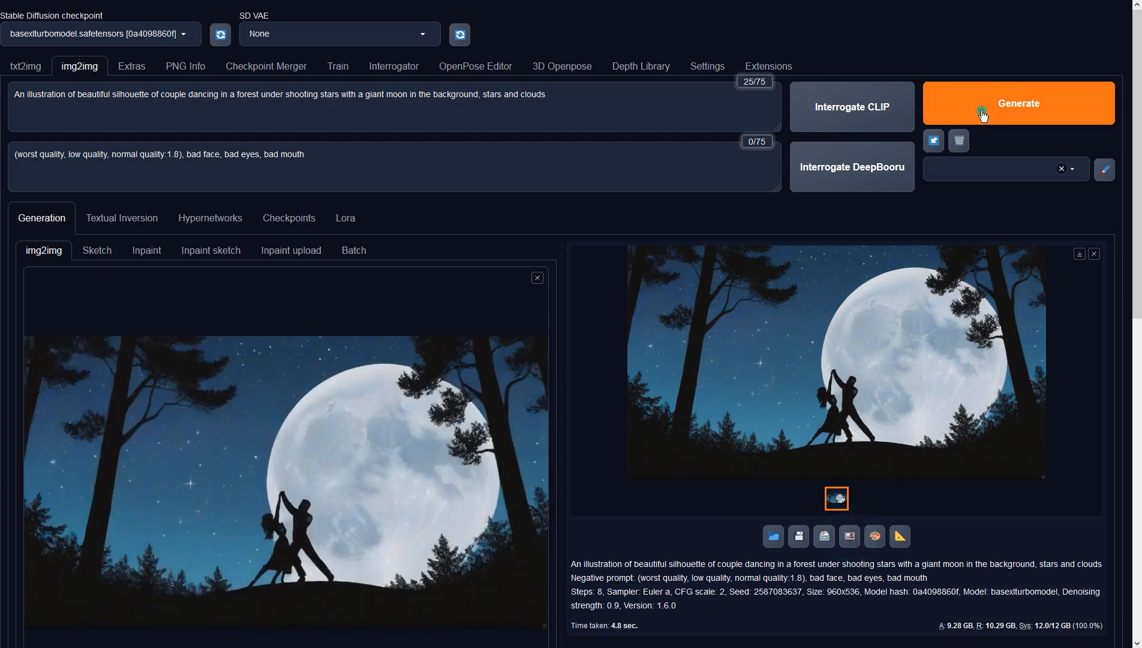
Generate two variations from the shooting-stars result as the img2img source, inspecting each one at full size
{"action": "left_click", "coordinate": [981, 114]}
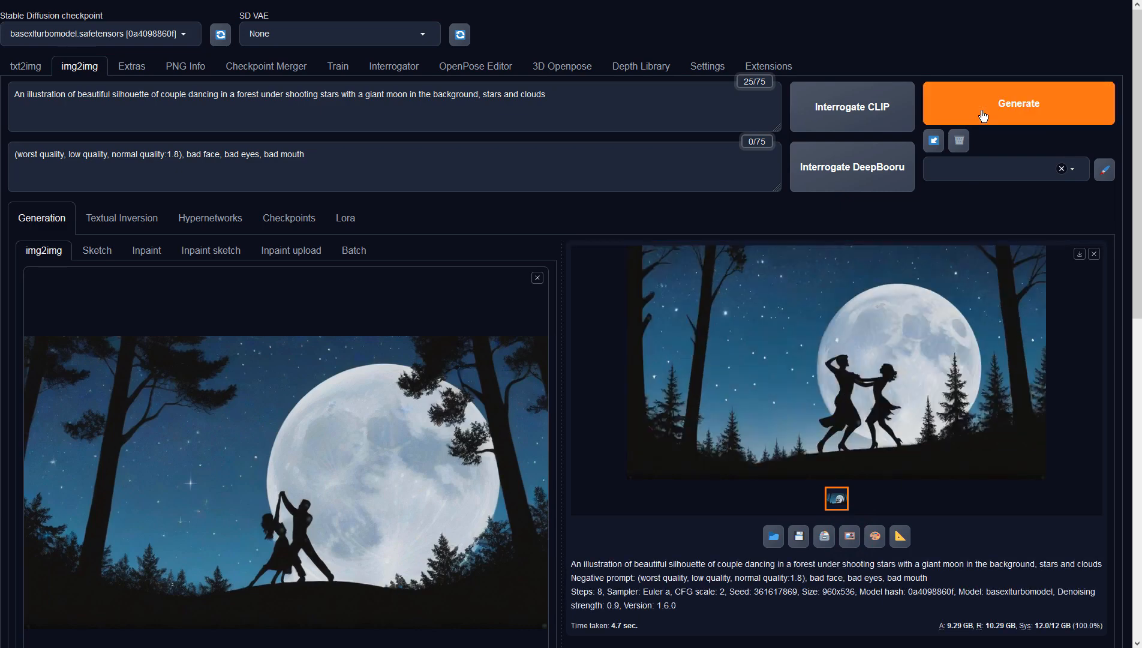
{"action": "left_click", "coordinate": [923, 317]}
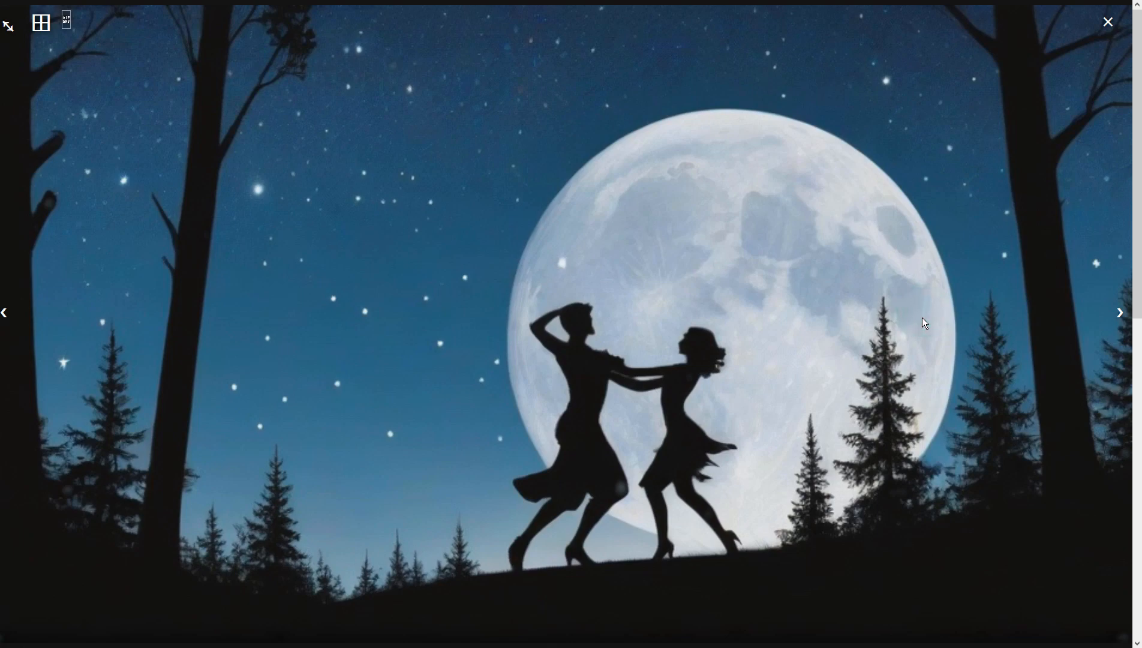
{"action": "left_click", "coordinate": [923, 319]}
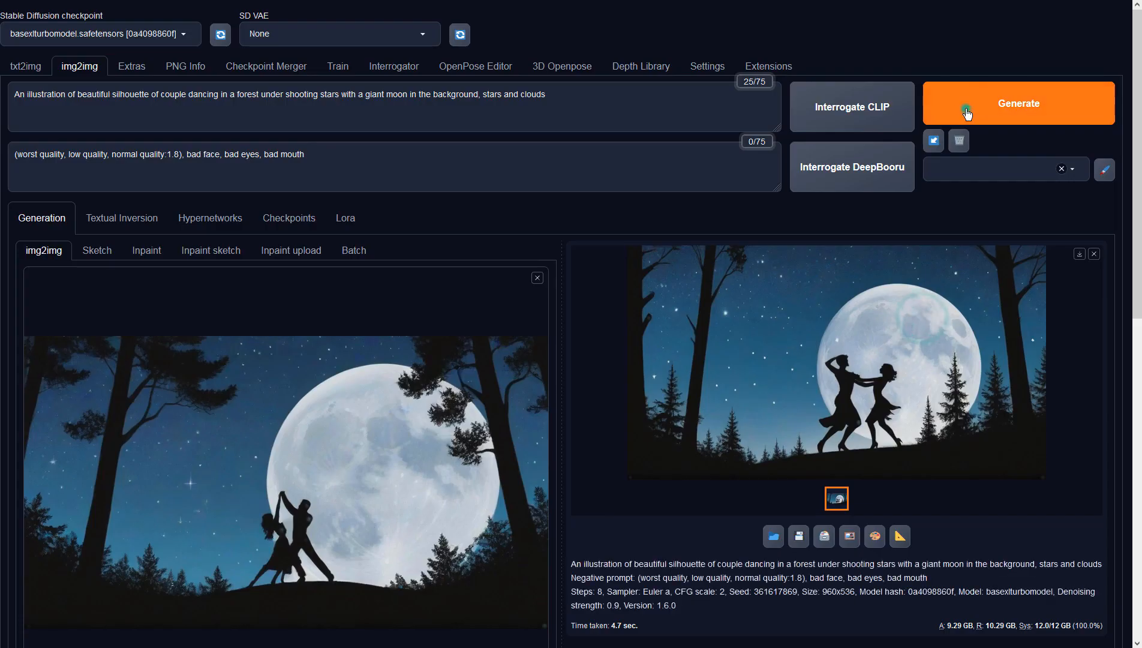
{"action": "left_click", "coordinate": [967, 108]}
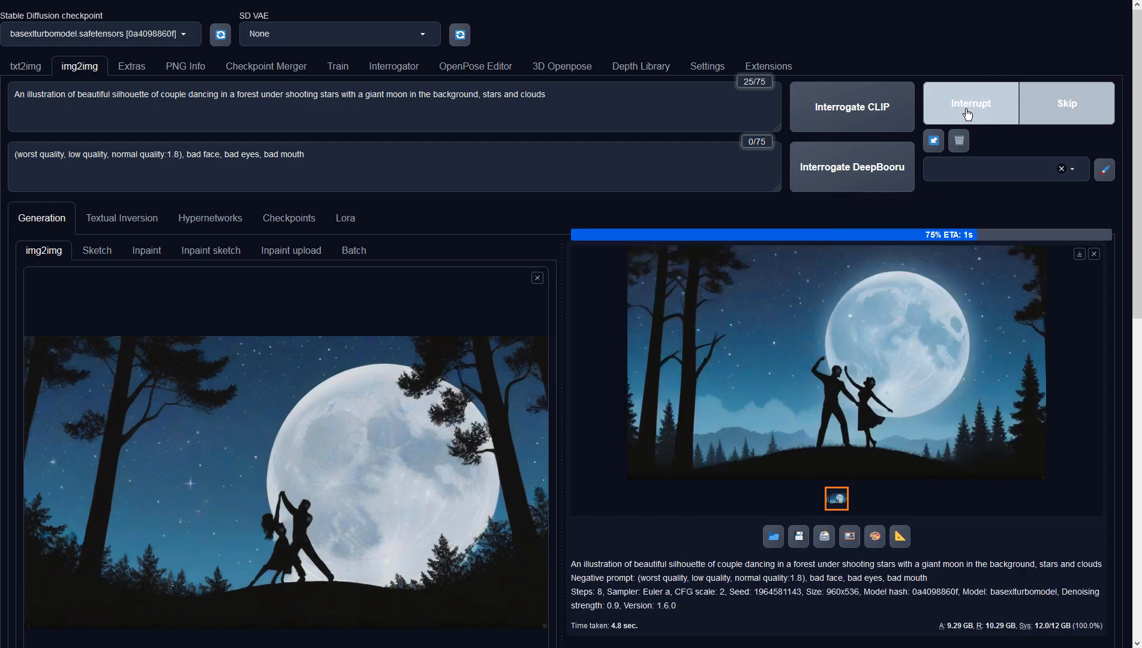
{"action": "left_click", "coordinate": [938, 271]}
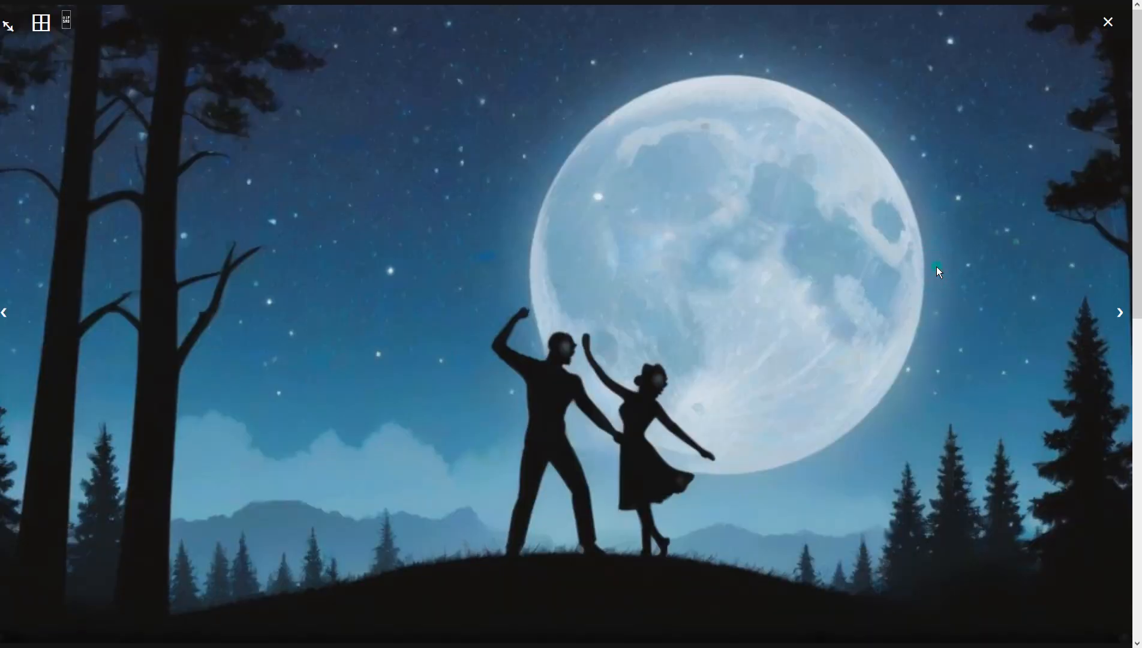
{"action": "left_click", "coordinate": [937, 268]}
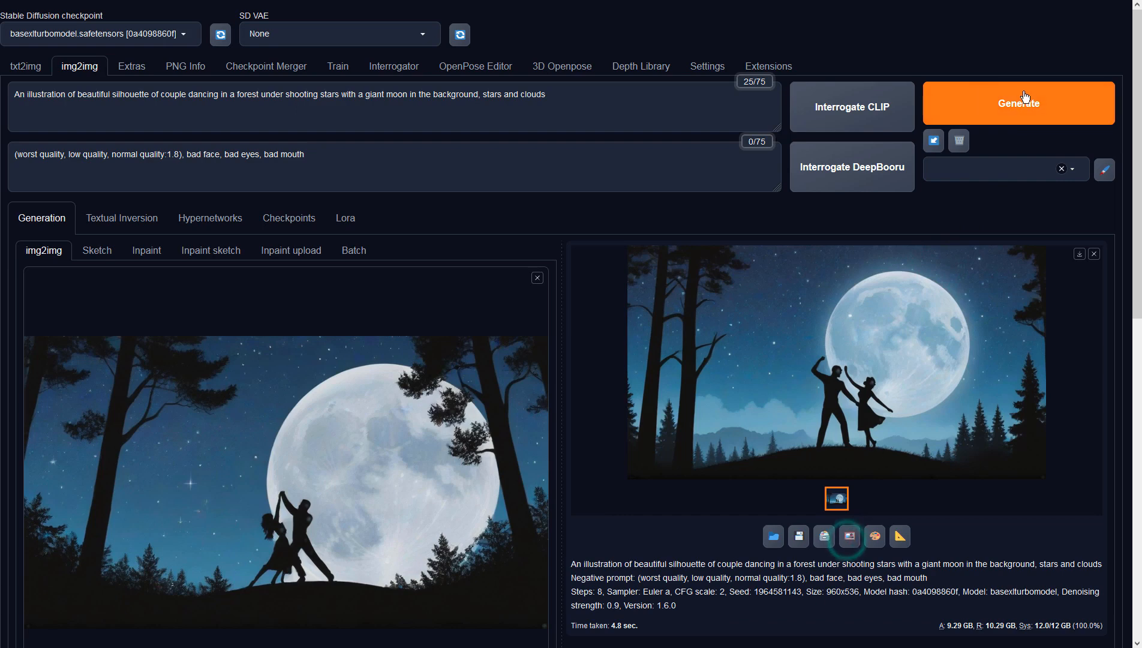
Generate again from the latest variation as the img2img source and inspect the new image at full size
{"action": "left_click", "coordinate": [1003, 111]}
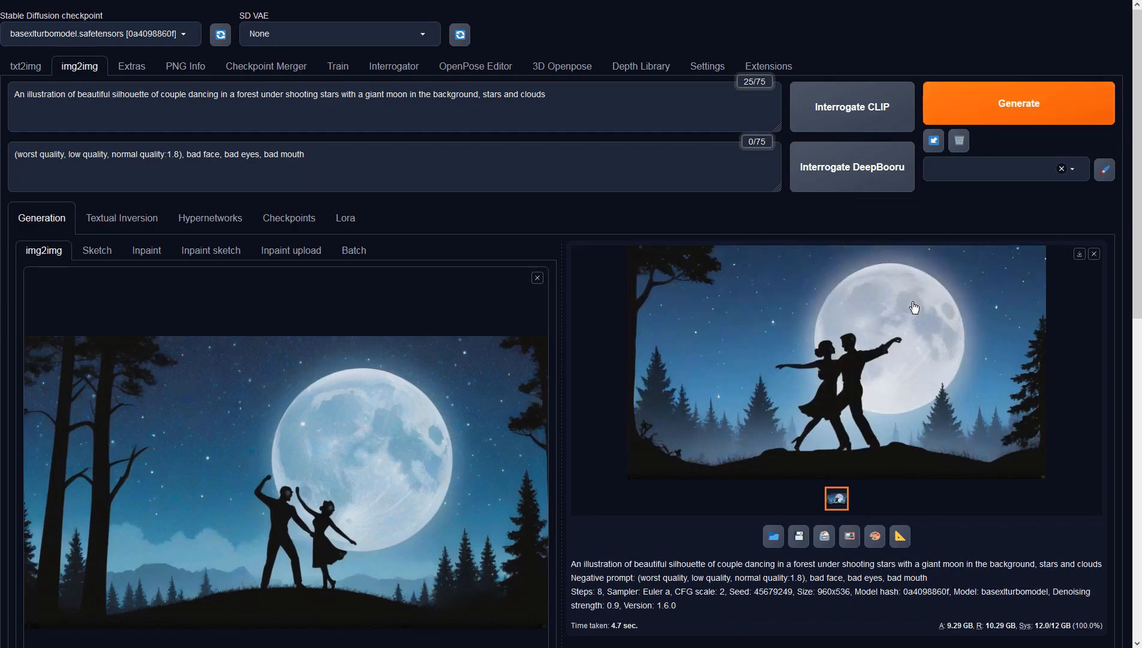
{"action": "left_click", "coordinate": [913, 303]}
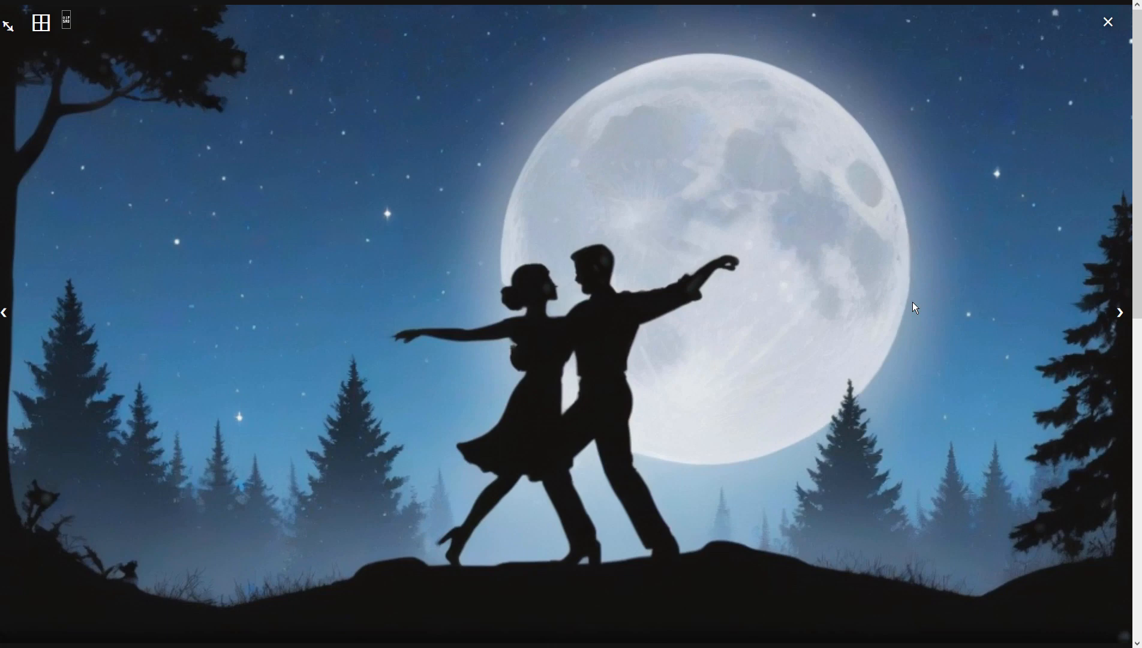
{"action": "left_click", "coordinate": [913, 306]}
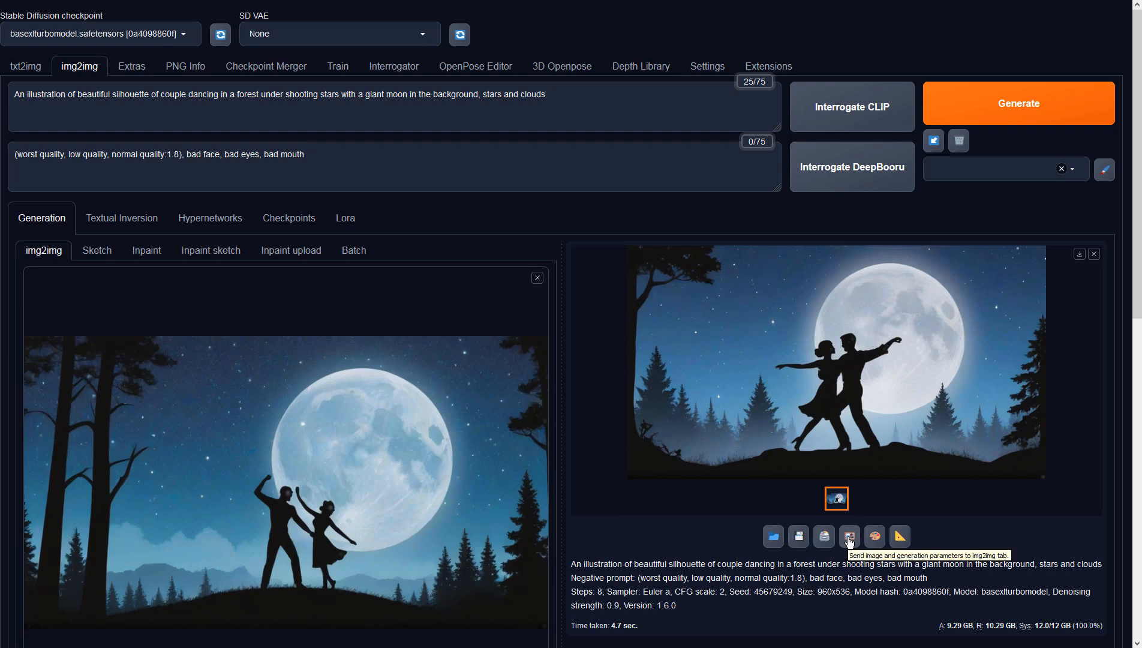
Send the chosen dancing couple image to Extras and process it with the 4x-UltraSharp upscaler at resize 1
{"action": "left_click", "coordinate": [900, 536]}
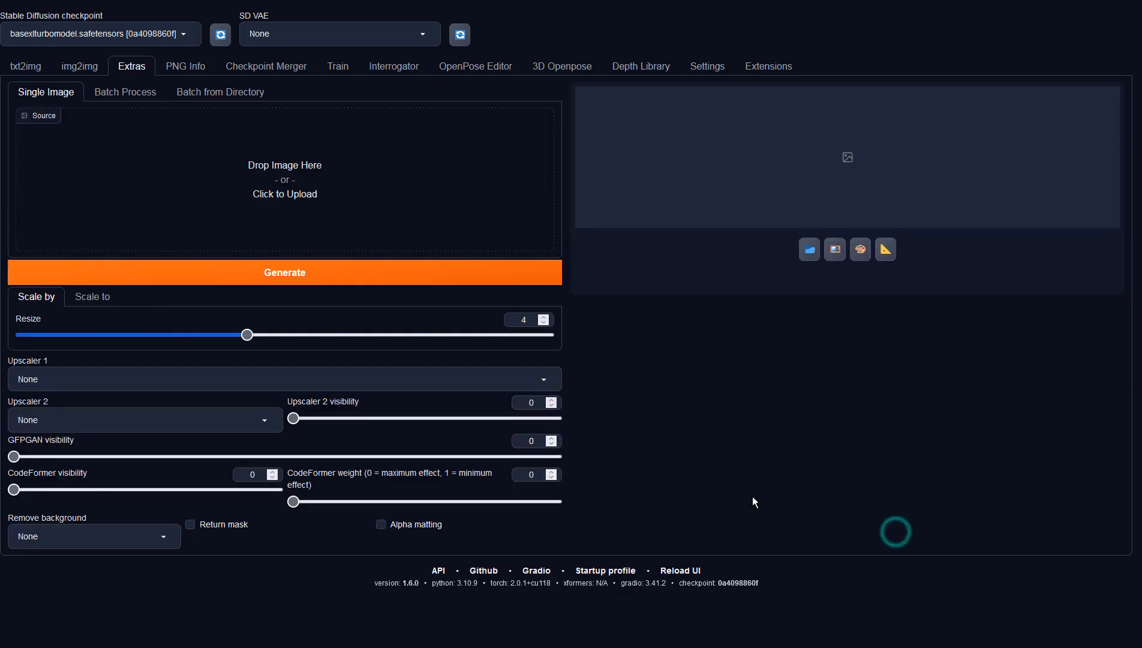
{"action": "left_click", "coordinate": [186, 378]}
{"action": "left_click", "coordinate": [56, 287]}
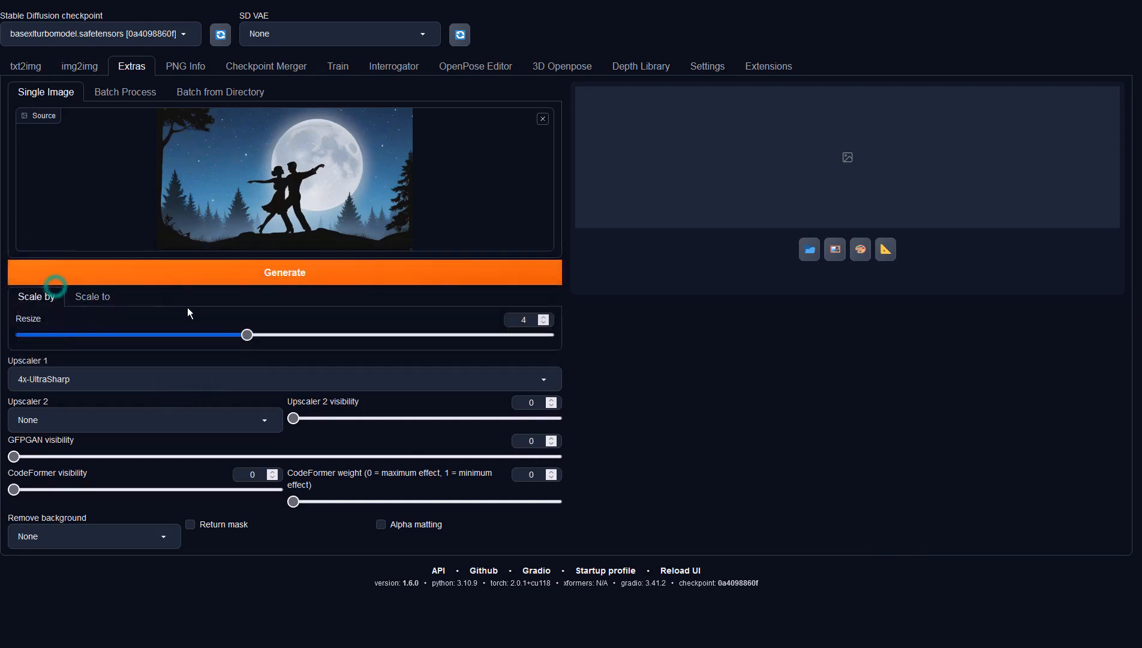
{"action": "left_click_drag", "start_coordinate": [247, 335], "coordinate": [20, 334]}
{"action": "left_click", "coordinate": [342, 272]}
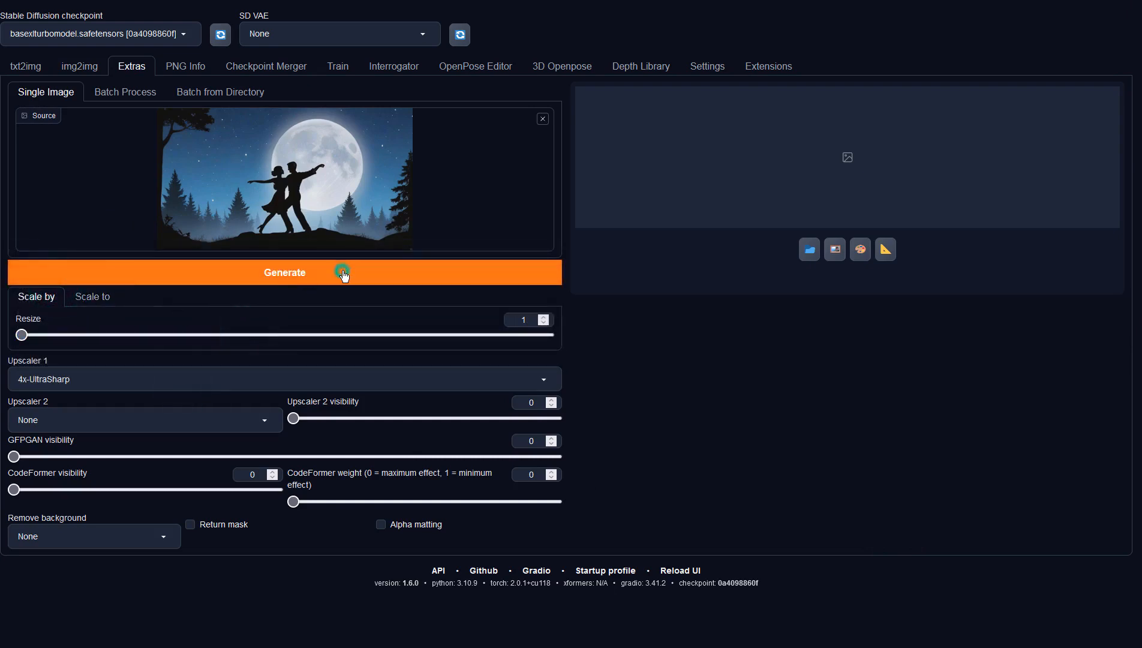
{"action": "left_click", "coordinate": [781, 253]}
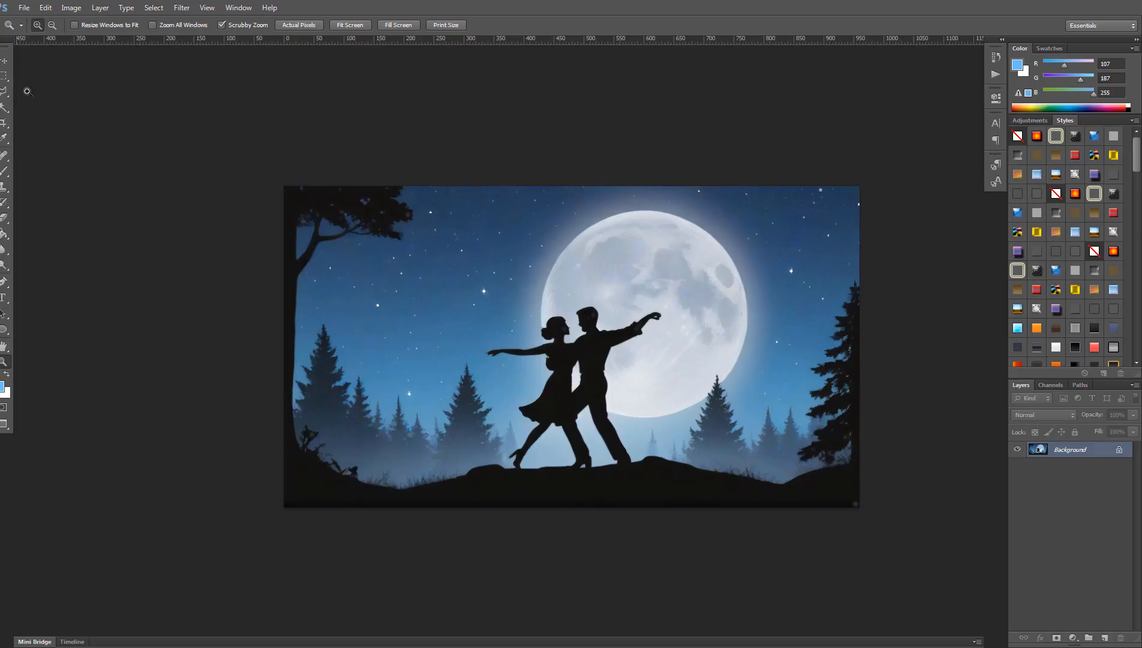
Clone dark silhouette texture over the light blemishes on the man's face with a 20 px Clone Stamp brush
{"action": "left_click_drag", "start_coordinate": [606, 346], "coordinate": [606, 346]}
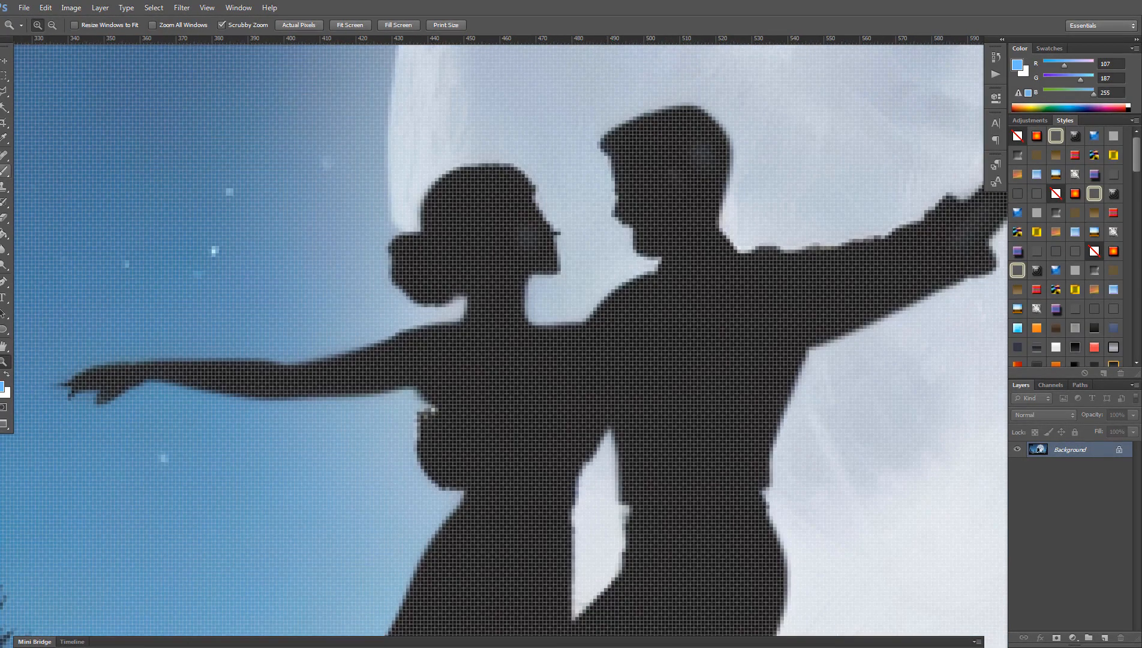
{"action": "left_click", "coordinate": [3, 190]}
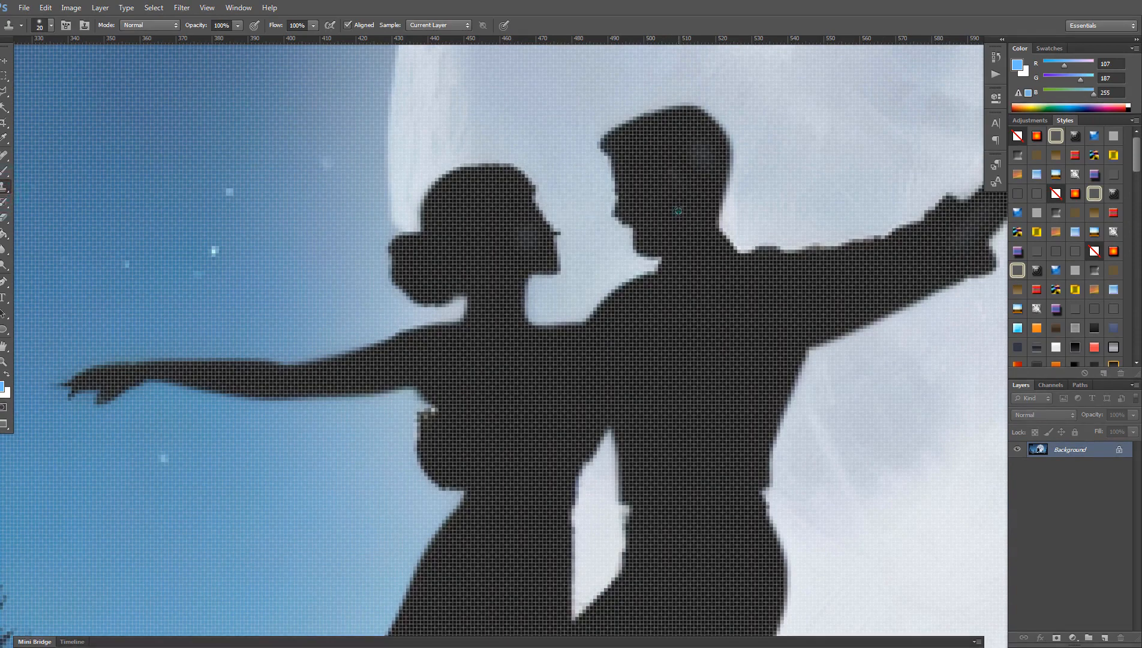
{"action": "left_click", "coordinate": [679, 211], "text": "alt"}
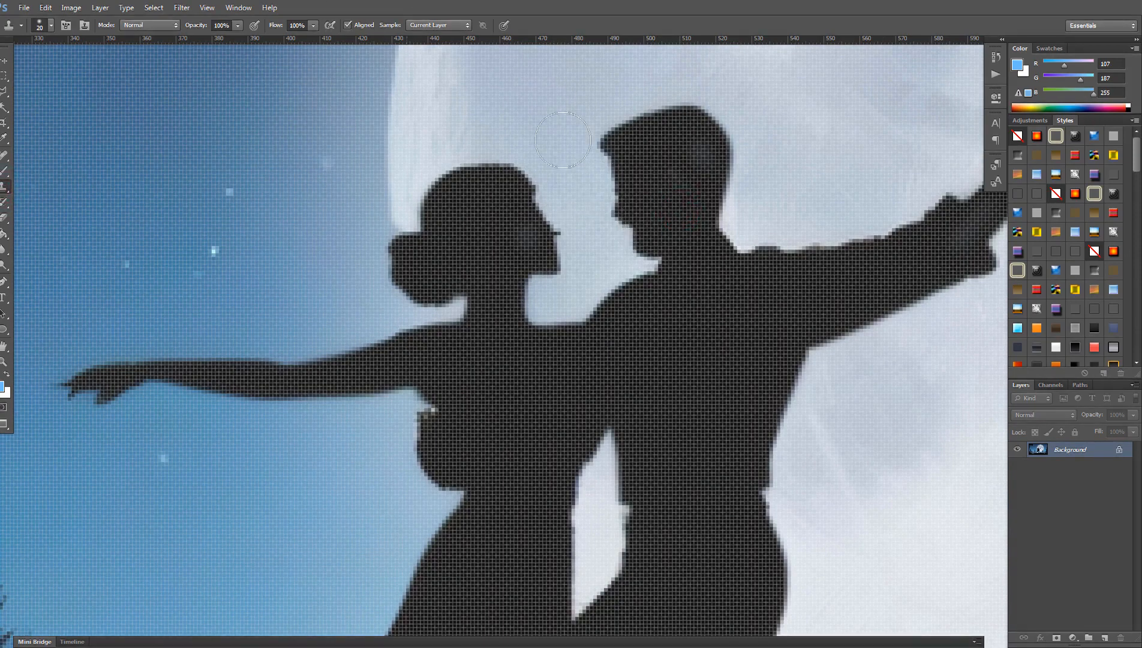
{"action": "left_click", "coordinate": [47, 25]}
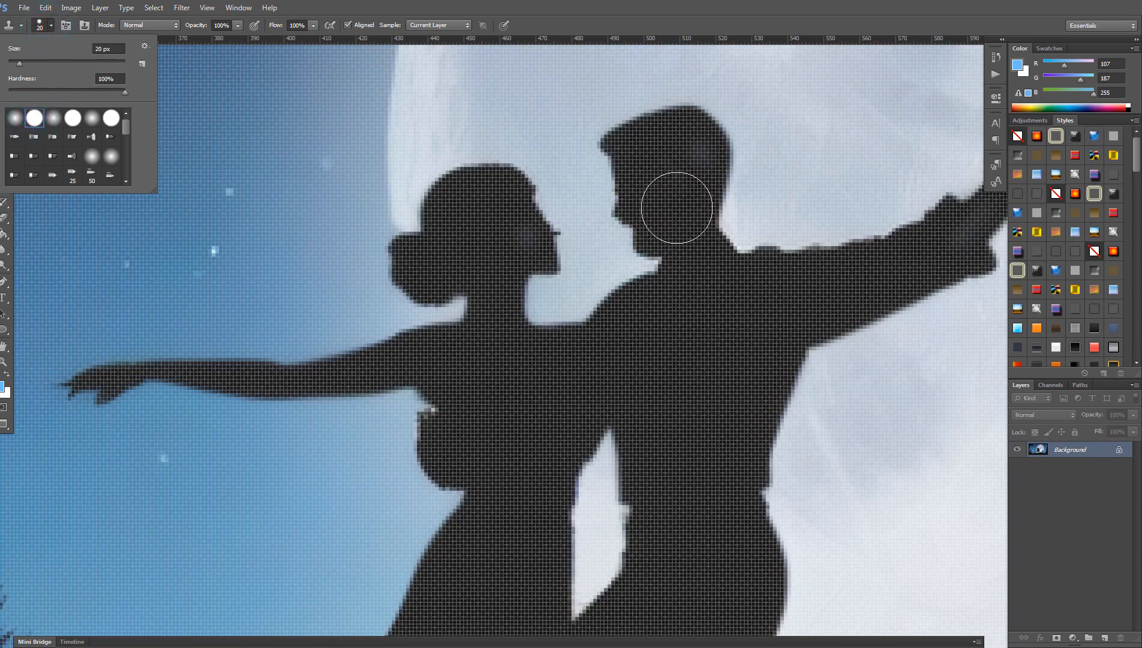
{"action": "left_click", "coordinate": [676, 206]}
{"action": "mouse_move", "coordinate": [657, 219]}
{"action": "left_mouse_down"}
{"action": "mouse_move", "coordinate": [688, 158]}
{"action": "mouse_move", "coordinate": [651, 187]}
{"action": "left_mouse_up"}
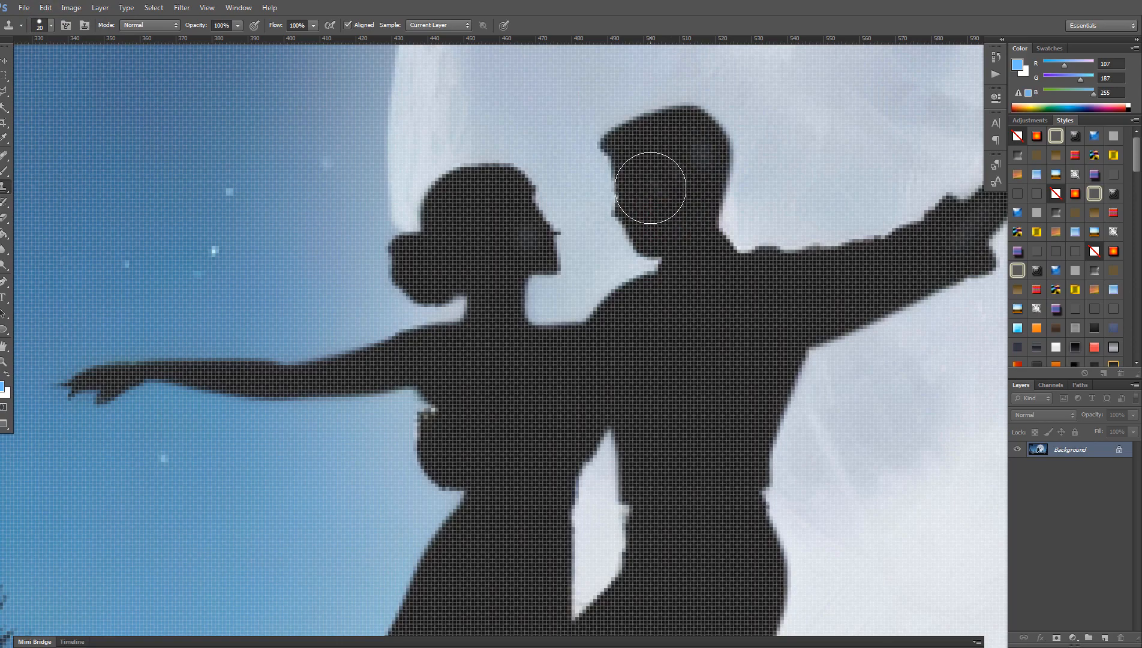
{"action": "scroll", "coordinate": [650, 187], "scroll_direction": "down", "scroll_amount": 6}
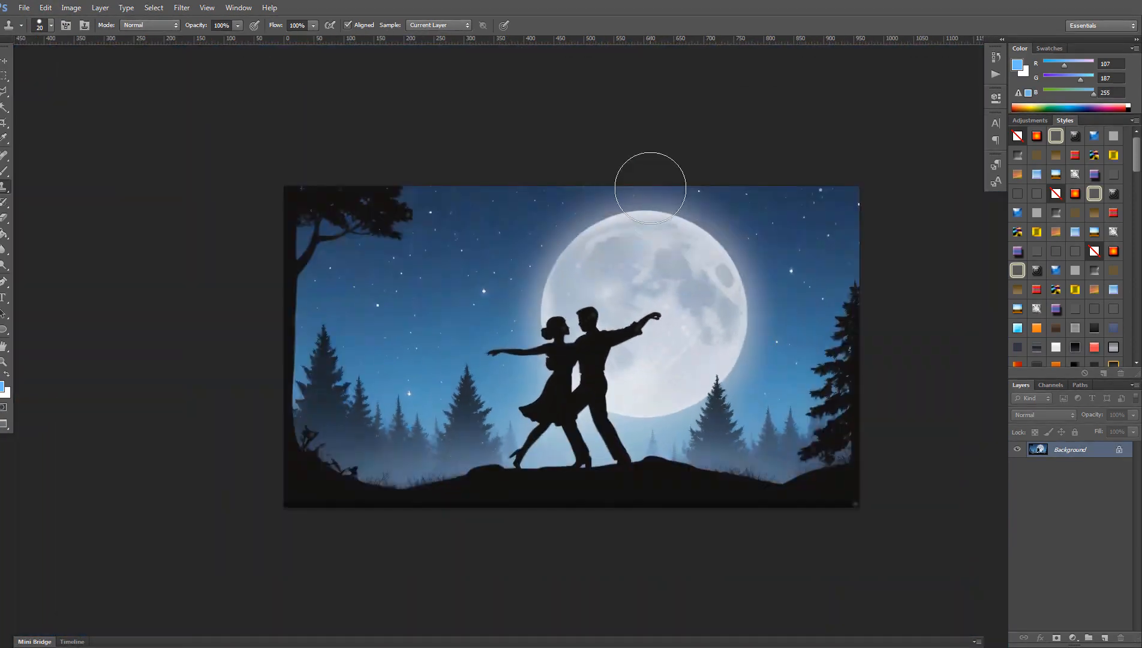
Clone dark silhouette texture over the remaining light spots on both dancers' heads with a 9 px Clone Stamp brush
{"action": "scroll", "coordinate": [650, 187], "scroll_direction": "up", "scroll_amount": 8}
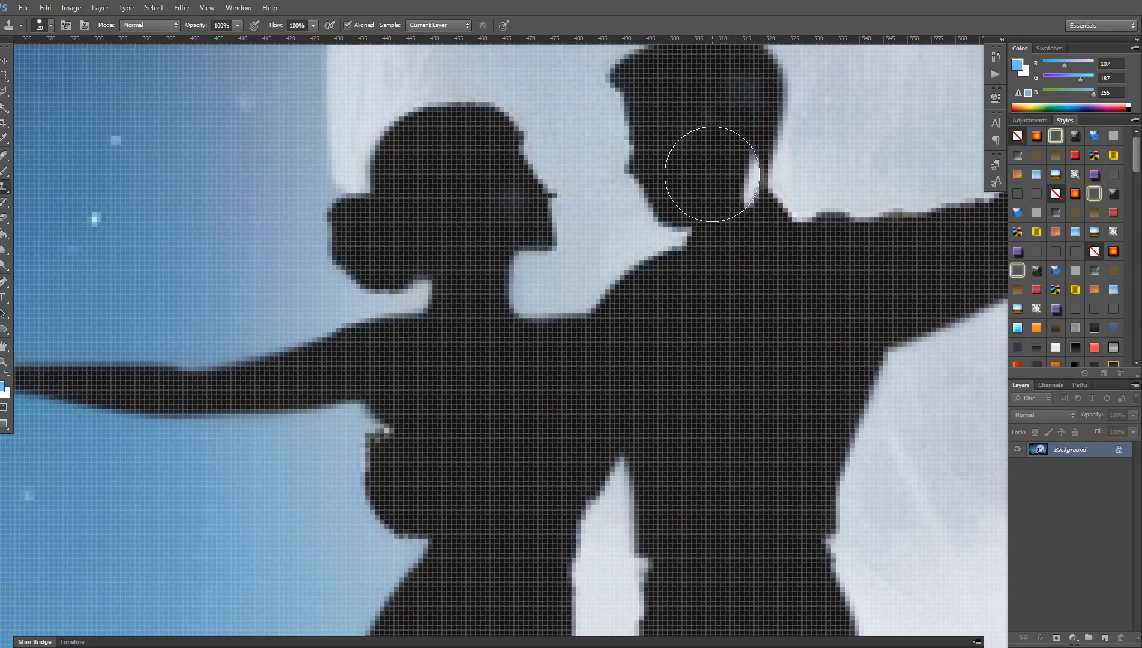
{"action": "left_click", "coordinate": [712, 174]}
{"action": "left_click", "coordinate": [712, 174], "text": "alt"}
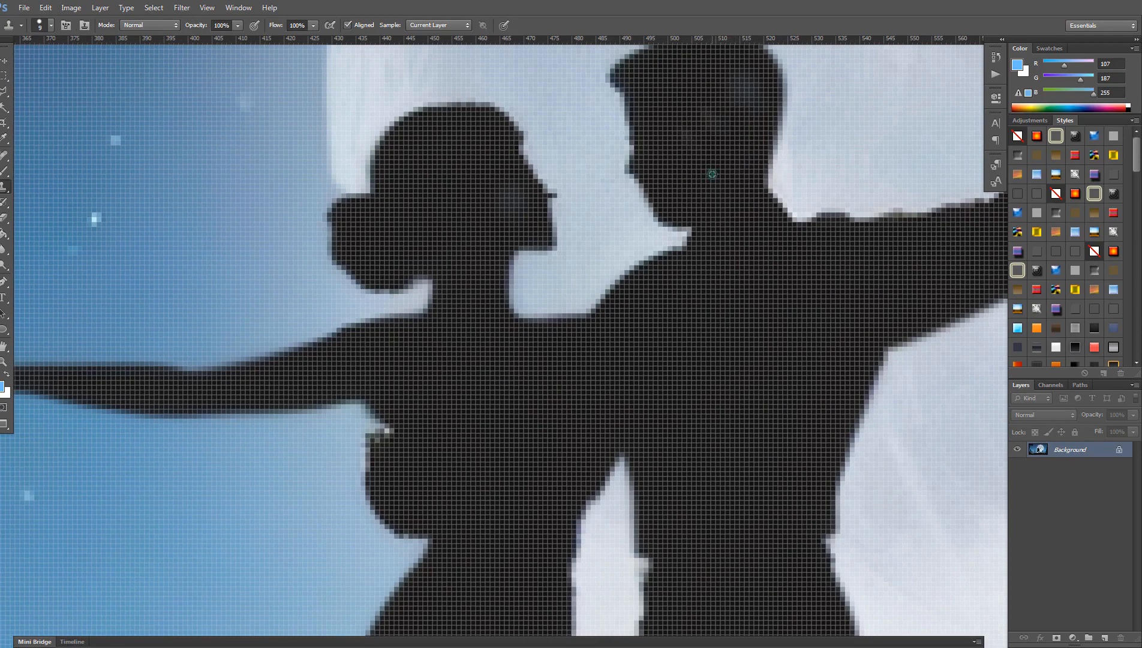
{"action": "left_click", "coordinate": [714, 129]}
{"action": "left_click", "coordinate": [737, 102]}
{"action": "left_click", "coordinate": [729, 88]}
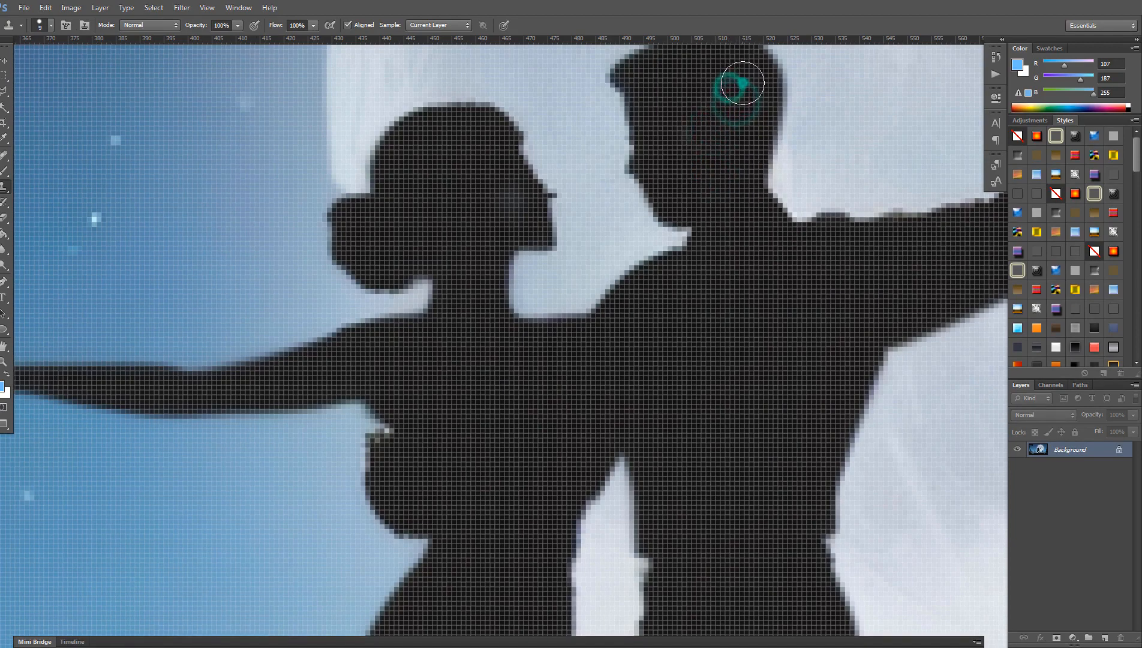
{"action": "left_click", "coordinate": [441, 208], "text": "alt"}
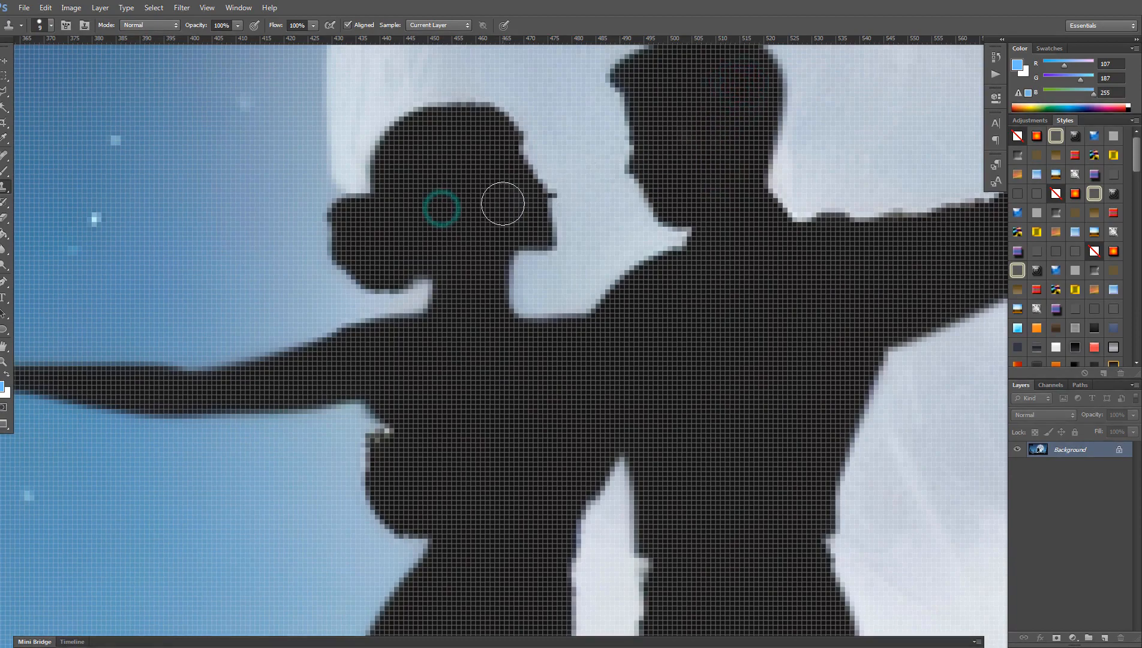
{"action": "left_click", "coordinate": [506, 199]}
Examine the retouched dancers in the full composition and at closer range
{"action": "key", "text": "ctrl+minus"}
{"action": "key", "text": "ctrl+minus"}
{"action": "key", "text": "ctrl+minus"}
{"action": "key", "text": "ctrl+minus"}
{"action": "key", "text": "ctrl+minus"}
{"action": "key", "text": "ctrl+minus"}
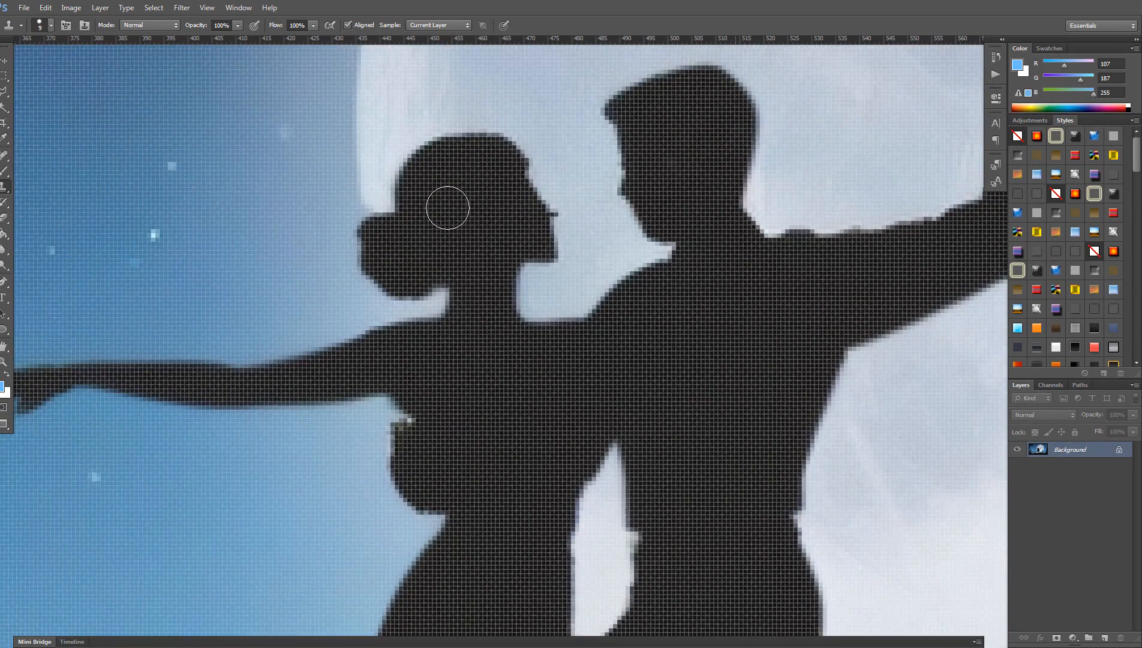
{"action": "key", "text": "ctrl+minus"}
{"action": "key", "text": "ctrl+minus"}
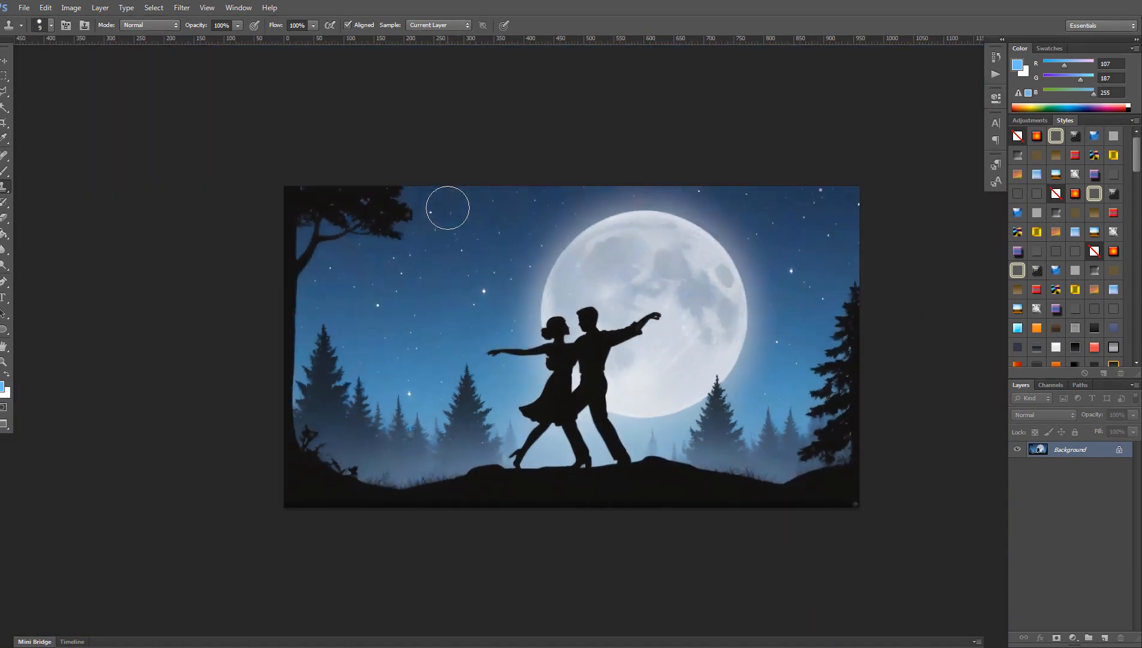
{"action": "key", "text": "ctrl+plus"}
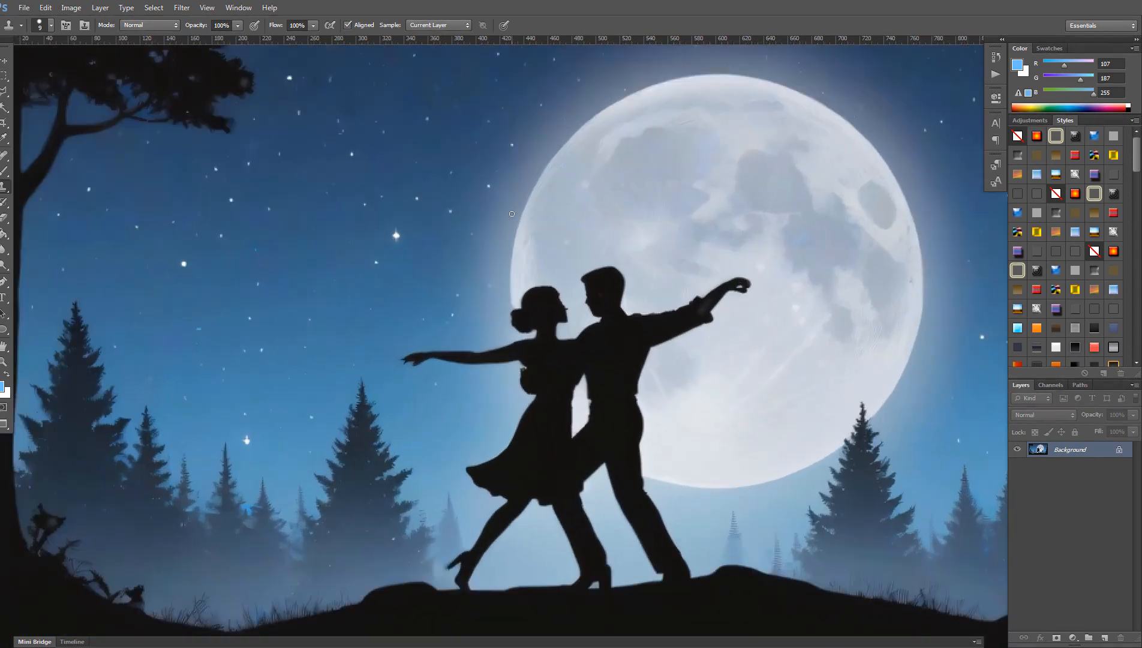
{"action": "left_click_drag", "start_coordinate": [619, 246], "coordinate": [544, 243]}
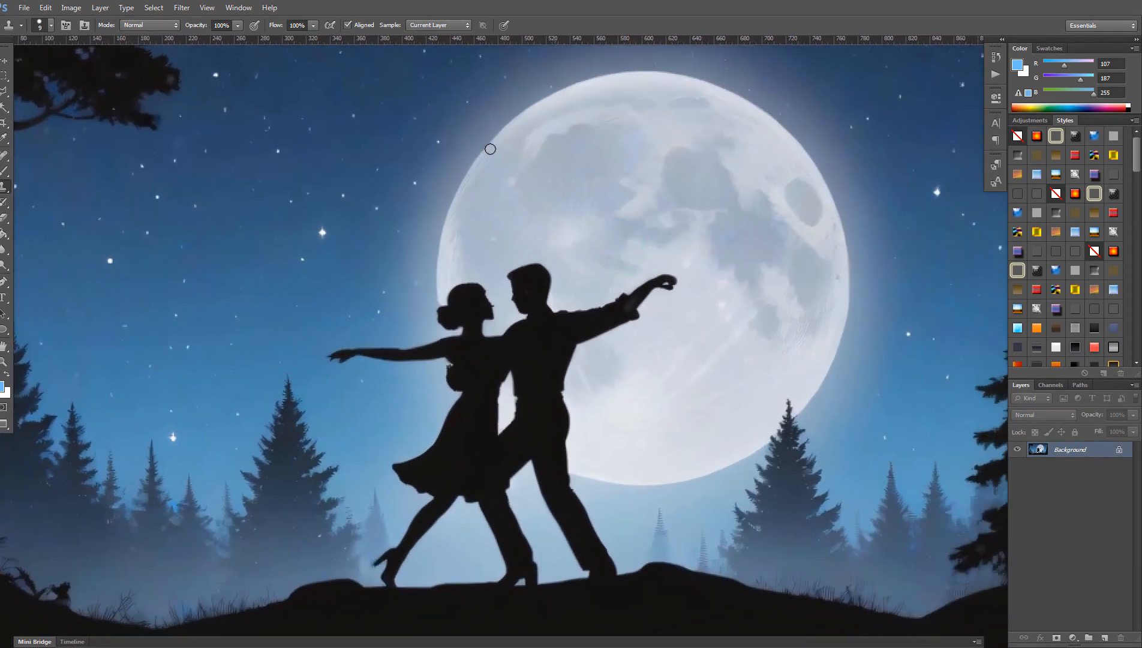
Apply Auto Contrast and Auto Tone to the dancing couple image, and try Auto Color
{"action": "key", "text": "v"}
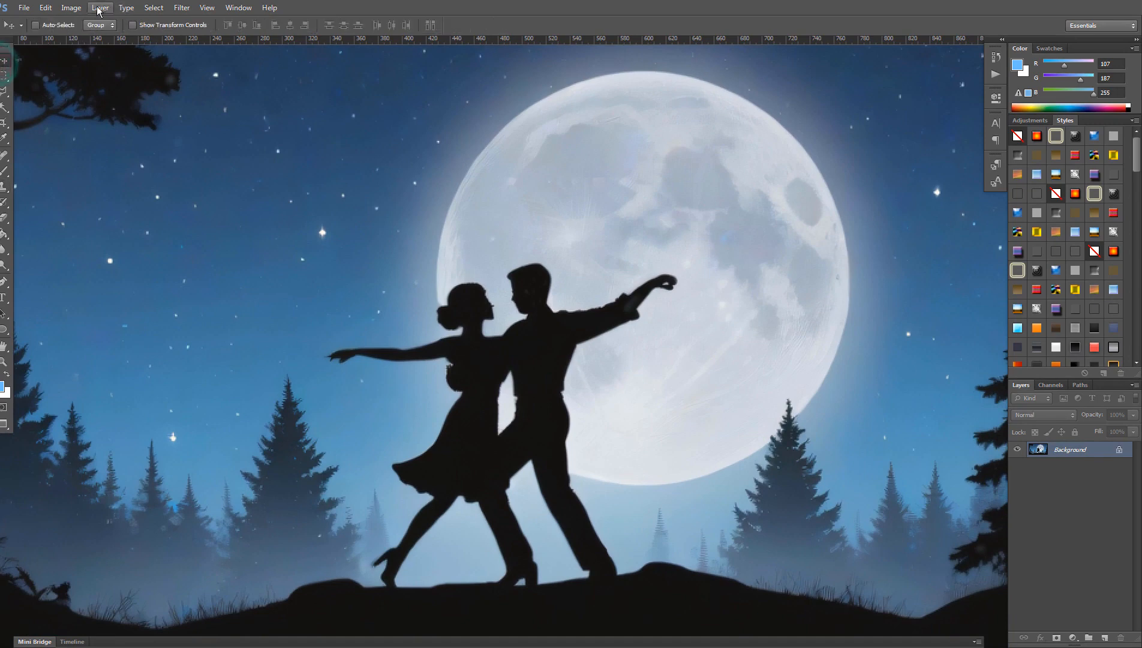
{"action": "left_click", "coordinate": [74, 7]}
{"action": "left_click", "coordinate": [84, 52]}
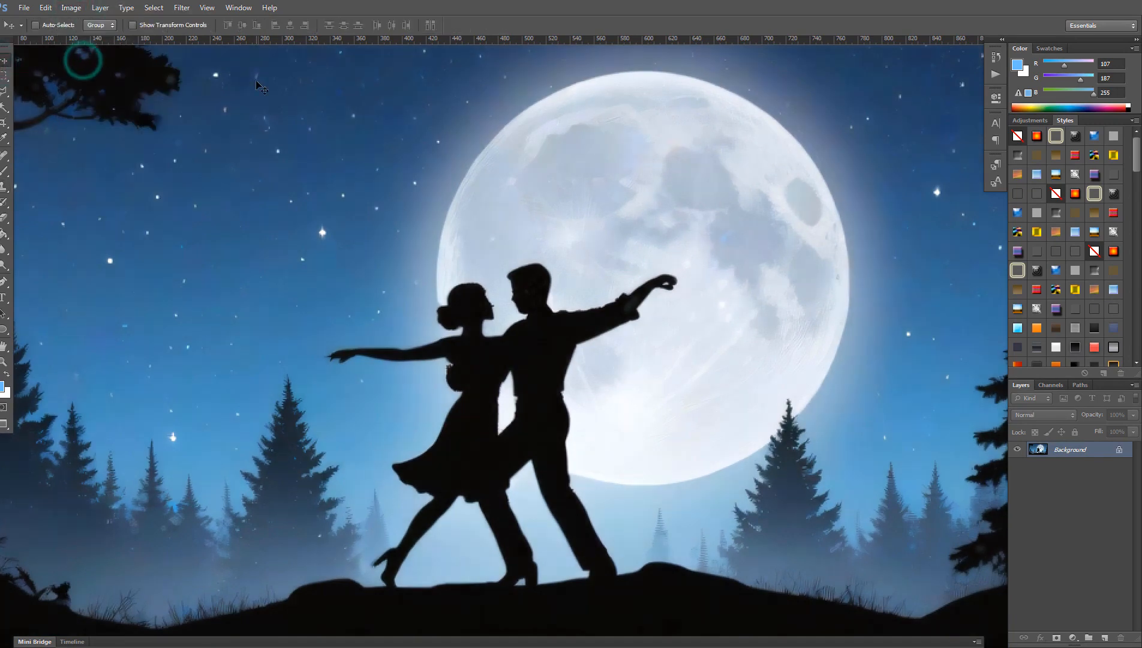
{"action": "key", "text": "ctrl+minus"}
{"action": "left_click_drag", "start_coordinate": [610, 231], "coordinate": [515, 215]}
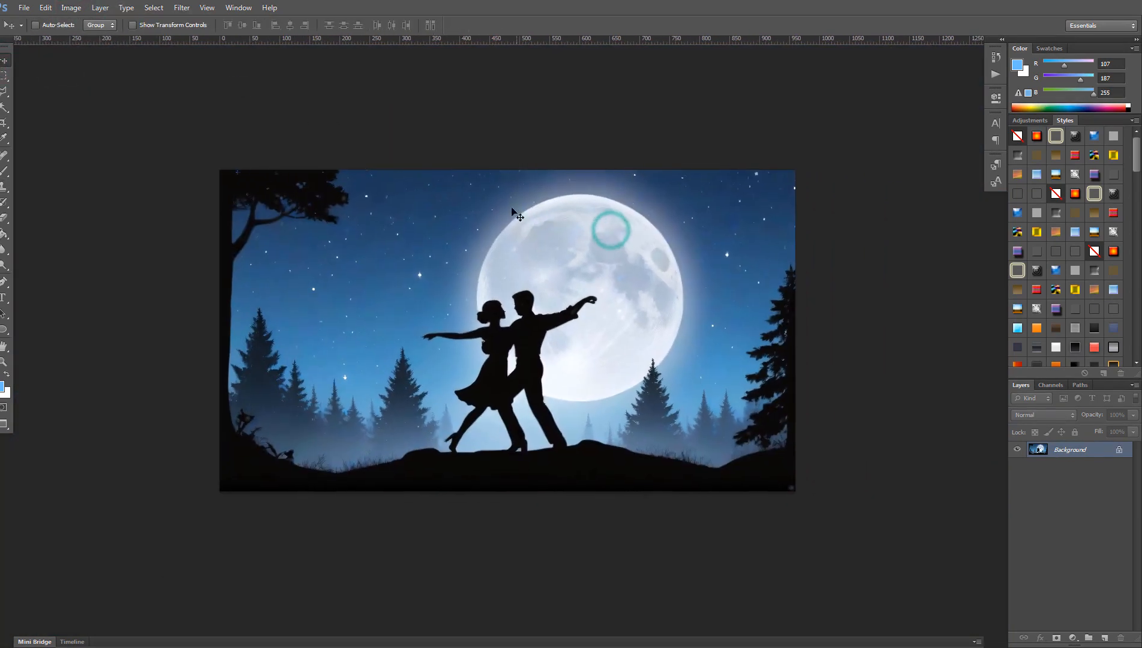
{"action": "left_click", "coordinate": [70, 7]}
{"action": "left_click", "coordinate": [78, 51]}
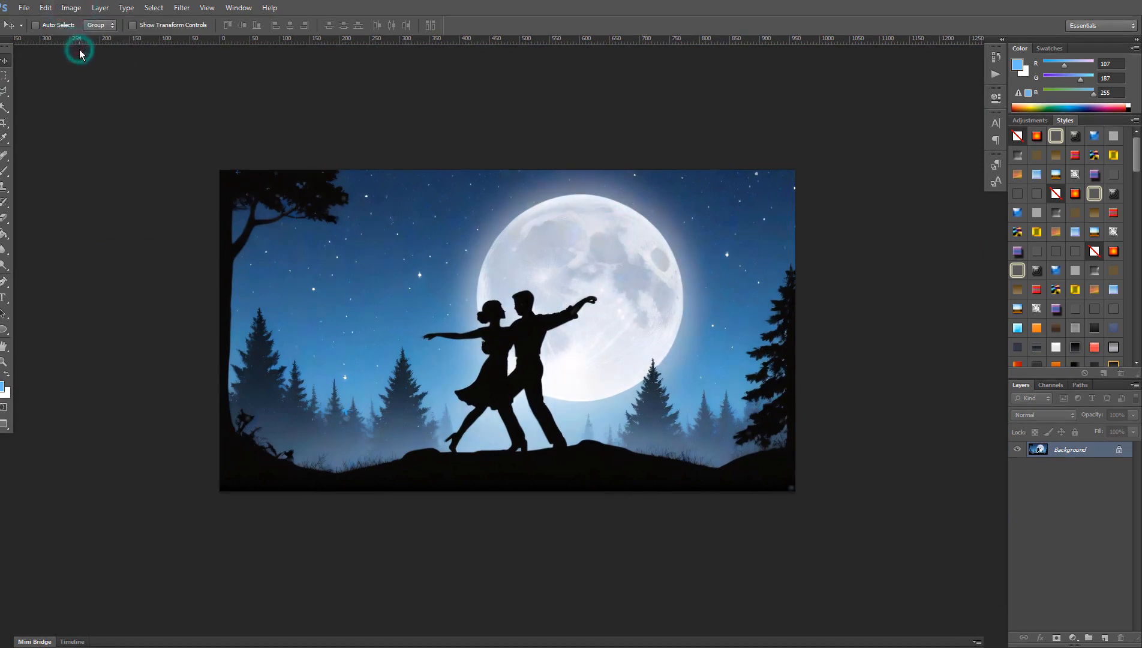
{"action": "left_click", "coordinate": [70, 7]}
{"action": "left_click", "coordinate": [83, 72]}
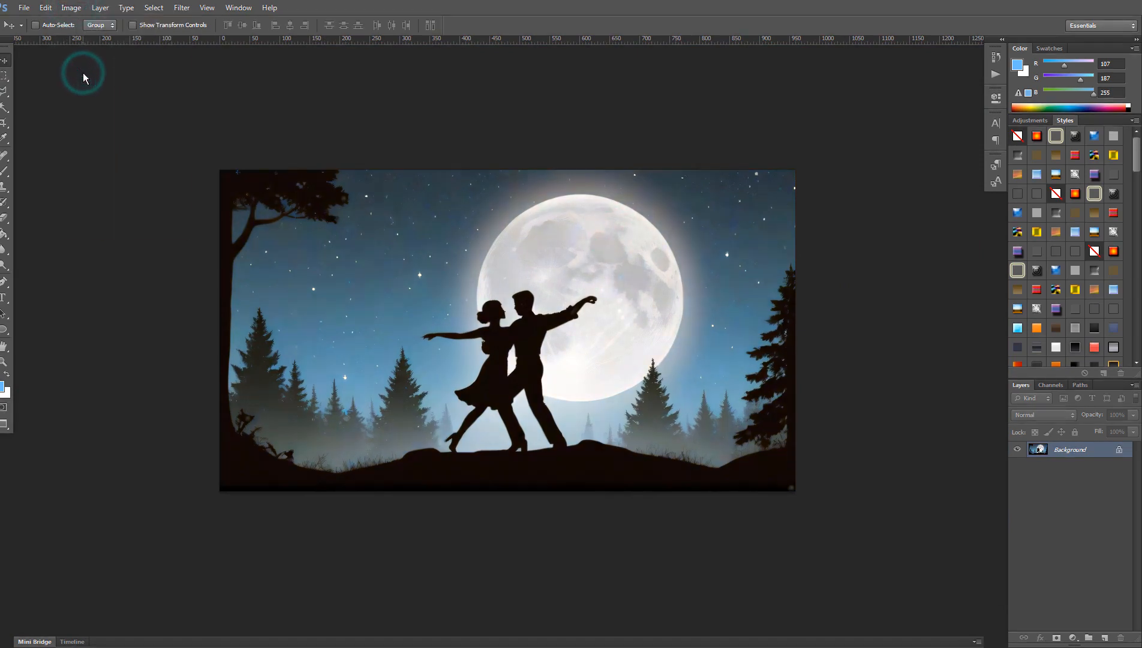
Apply a Vibrance adjustment to the image with vibrance +100 and saturation +100
{"action": "left_click", "coordinate": [77, 7]}
{"action": "mouse_move", "coordinate": [85, 36]}
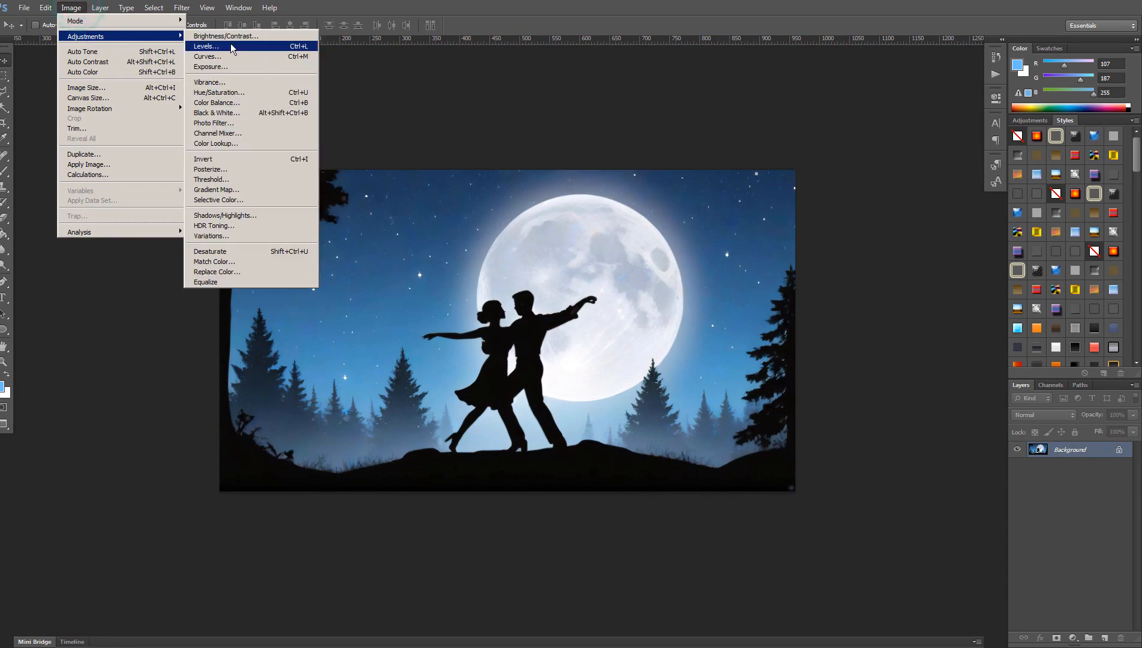
{"action": "left_click", "coordinate": [247, 79]}
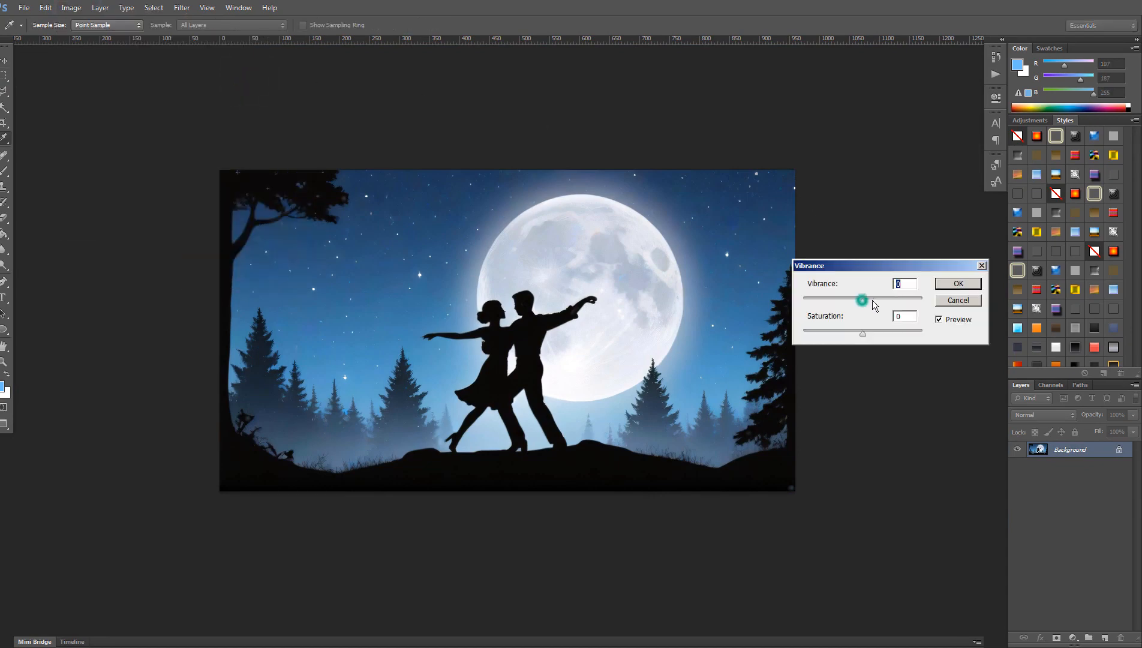
{"action": "left_click_drag", "start_coordinate": [871, 300], "coordinate": [934, 302]}
{"action": "left_click_drag", "start_coordinate": [865, 333], "coordinate": [934, 340]}
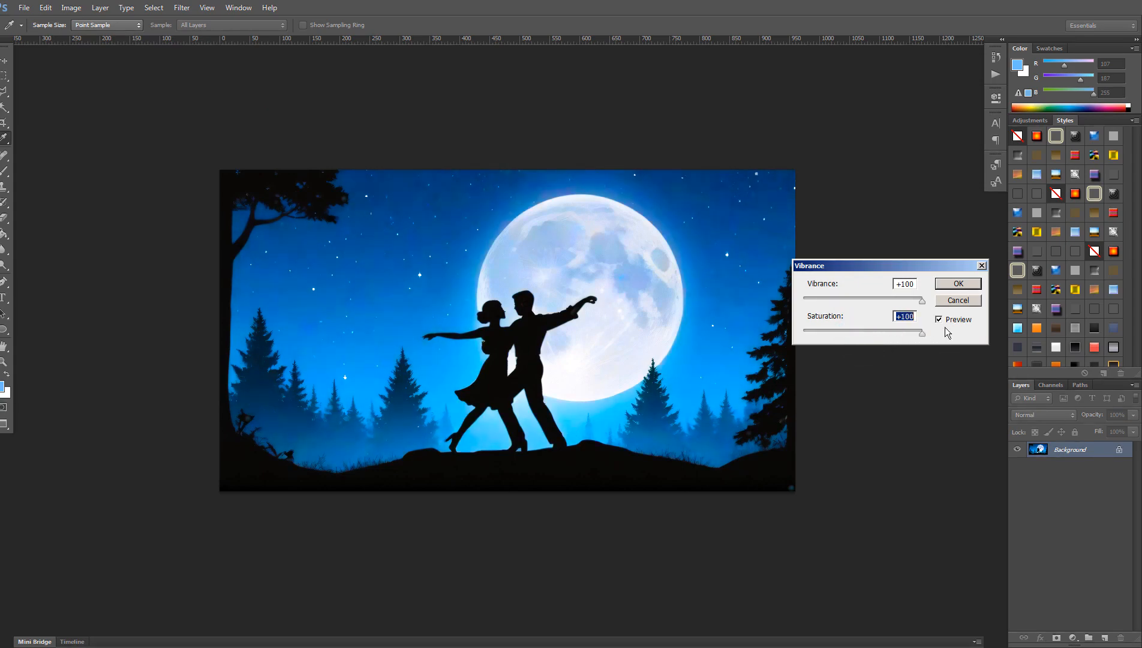
{"action": "left_click", "coordinate": [949, 284]}
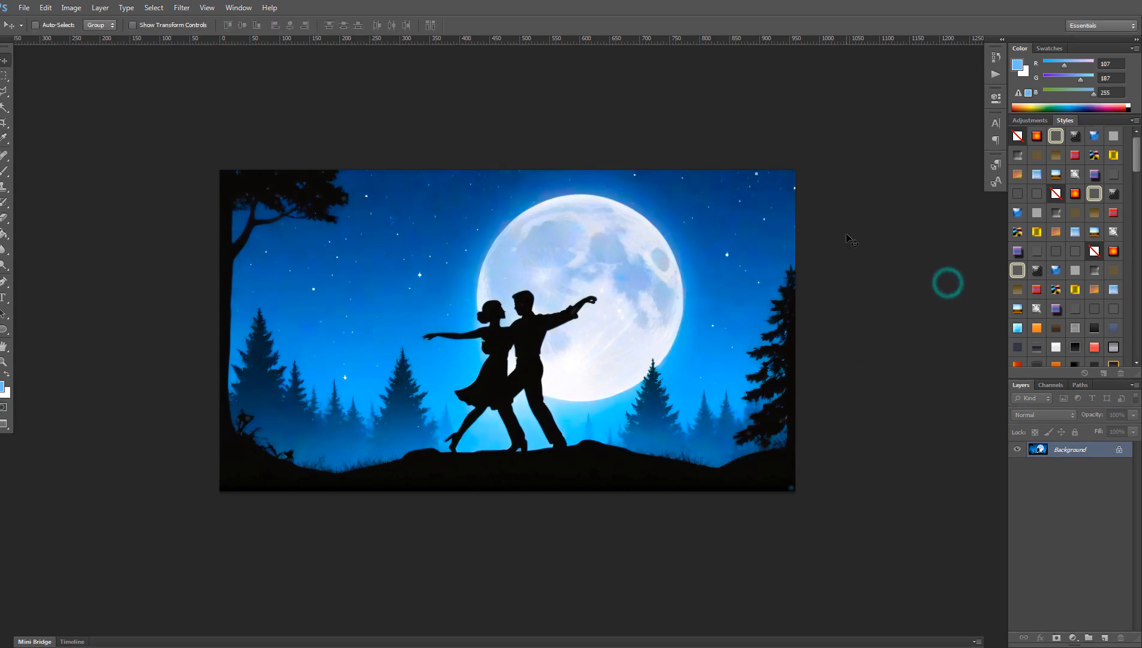
Compare the original snapshot of the image with its Vibrance-adjusted state in the edit history
{"action": "left_click", "coordinate": [5, 365]}
{"action": "left_click_drag", "start_coordinate": [419, 333], "coordinate": [691, 339]}
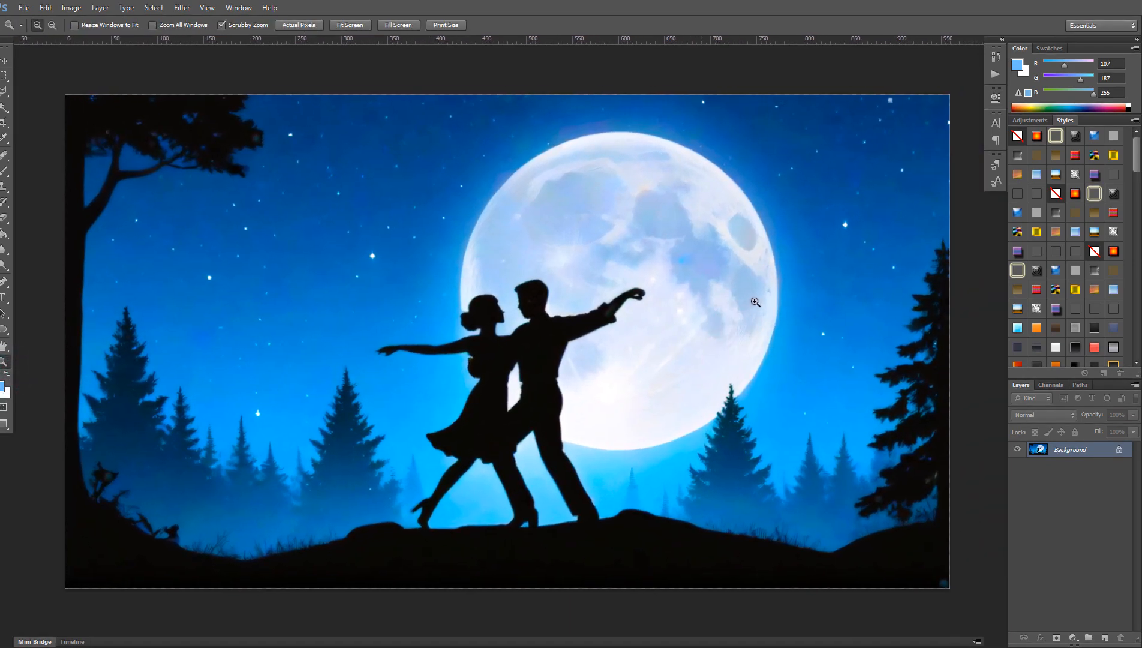
{"action": "left_click", "coordinate": [996, 57]}
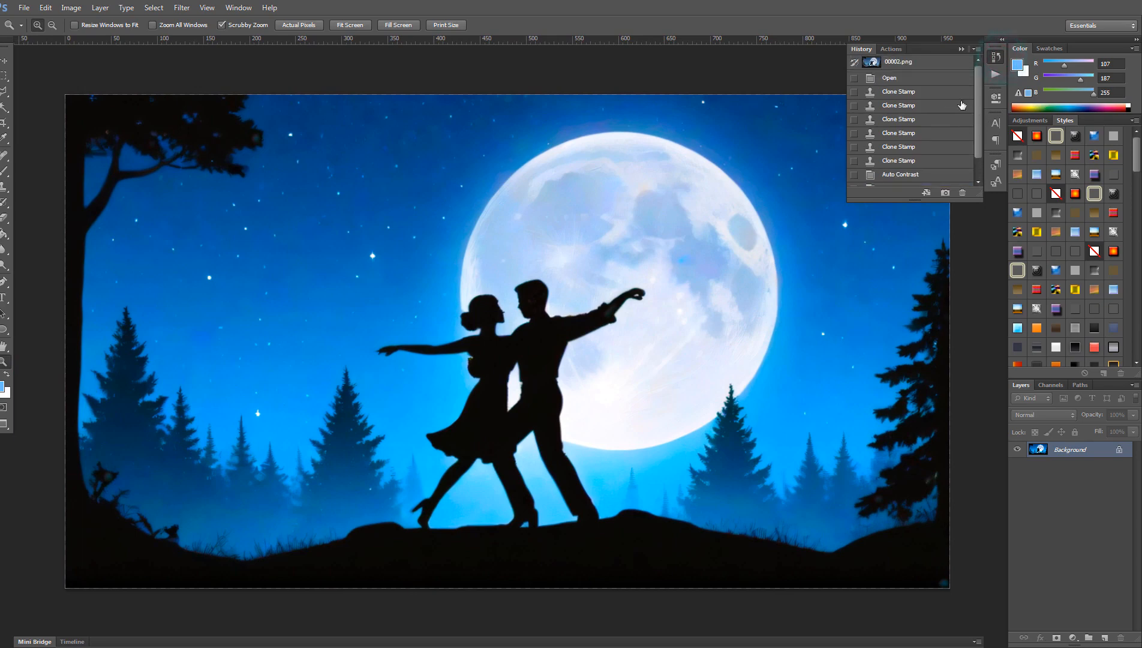
{"action": "left_click", "coordinate": [903, 63]}
{"action": "left_click", "coordinate": [910, 184]}
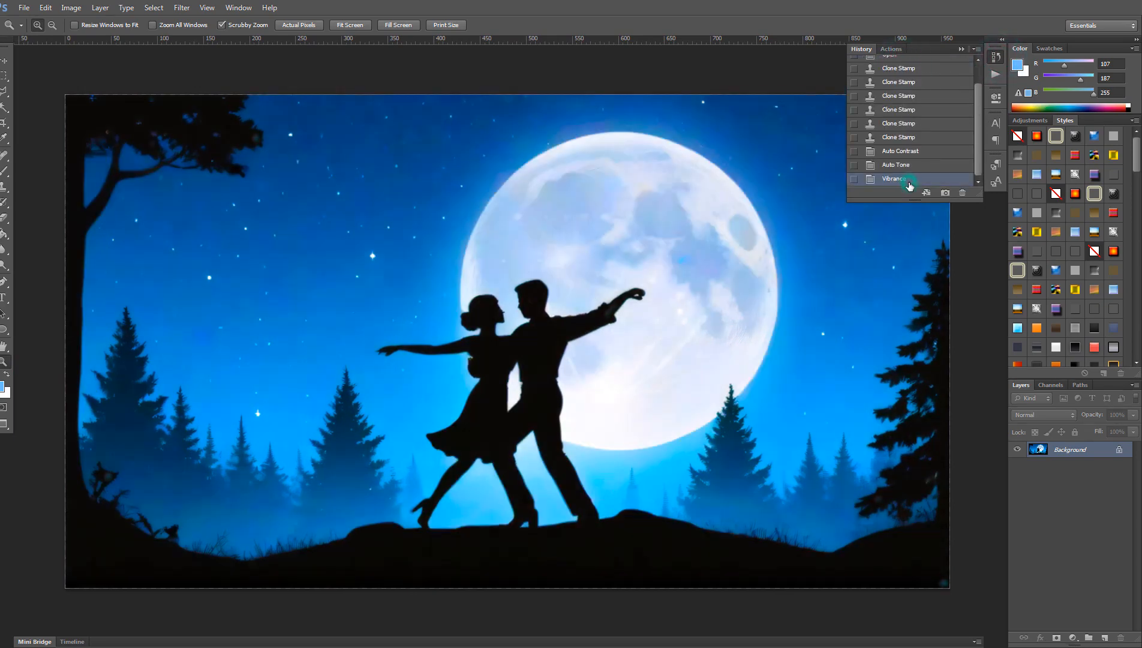
{"action": "left_click", "coordinate": [899, 63]}
{"action": "scroll", "coordinate": [922, 179], "scroll_direction": "down", "scroll_amount": 2}
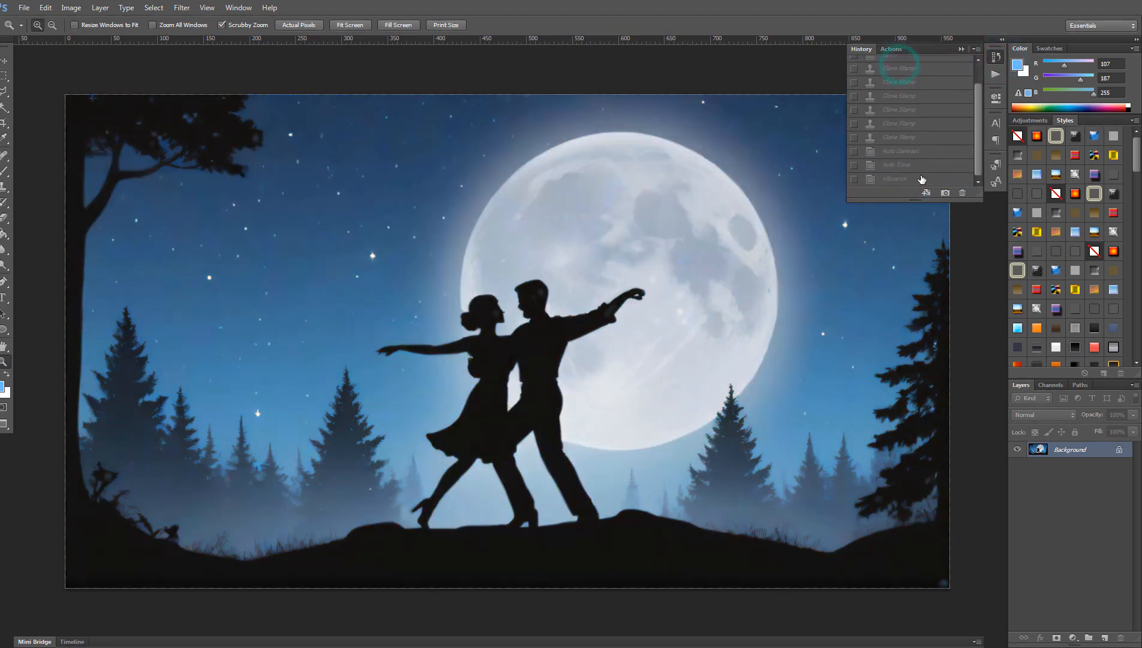
{"action": "left_click", "coordinate": [913, 179]}
{"action": "scroll", "coordinate": [912, 120], "scroll_direction": "up", "scroll_amount": 3}
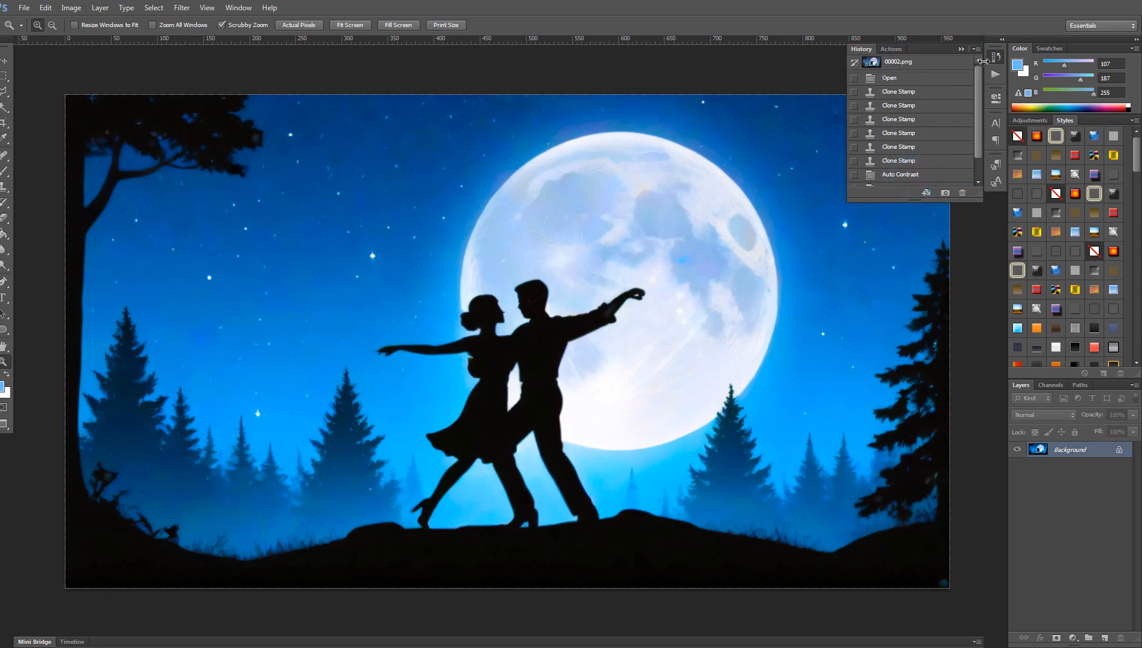
{"action": "left_click", "coordinate": [961, 49]}
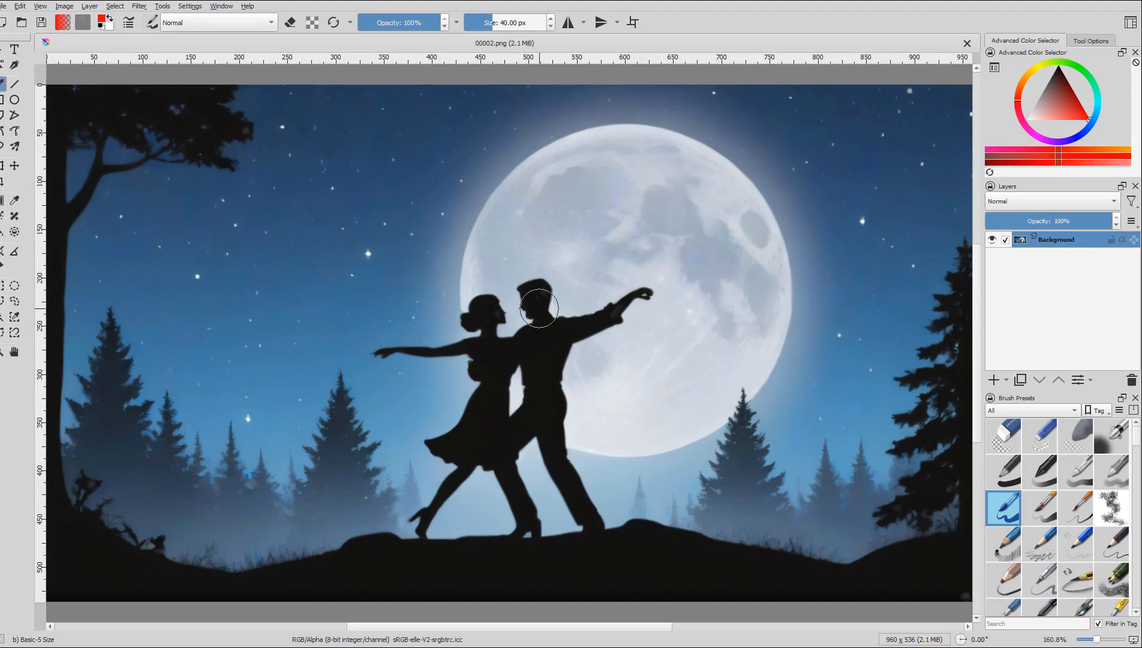
Switch to Krita with 00002.png, set the paint colour to black and reduce the Basic-5 Size brush to 9 px
{"action": "scroll", "coordinate": [544, 306], "scroll_direction": "up", "scroll_amount": 8}
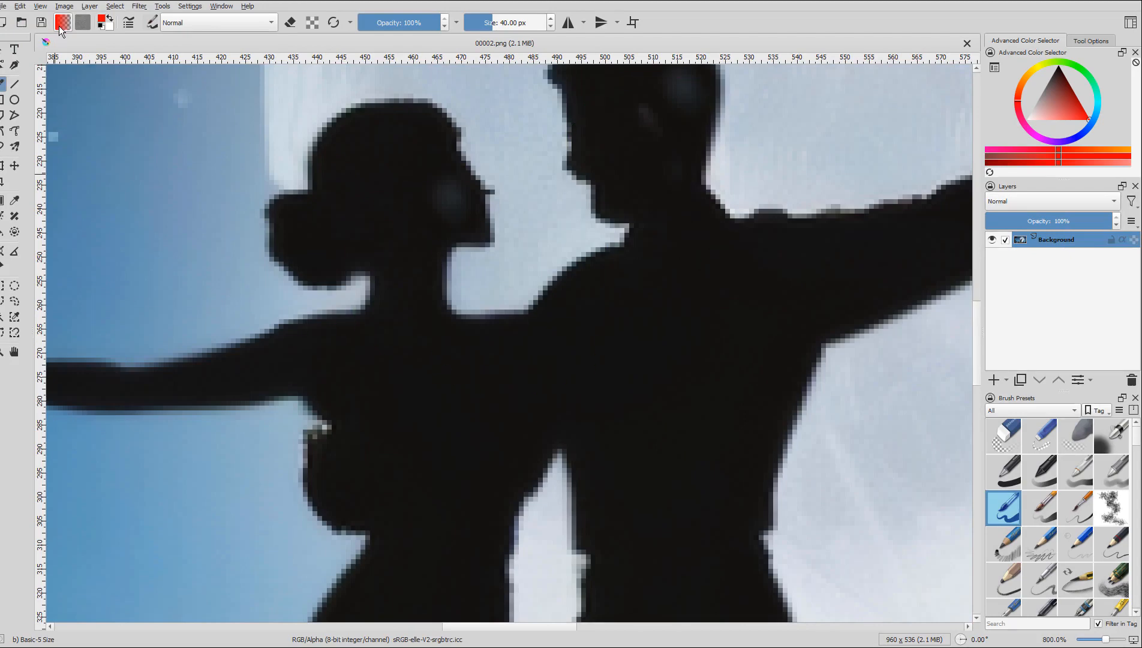
{"action": "left_click", "coordinate": [101, 26]}
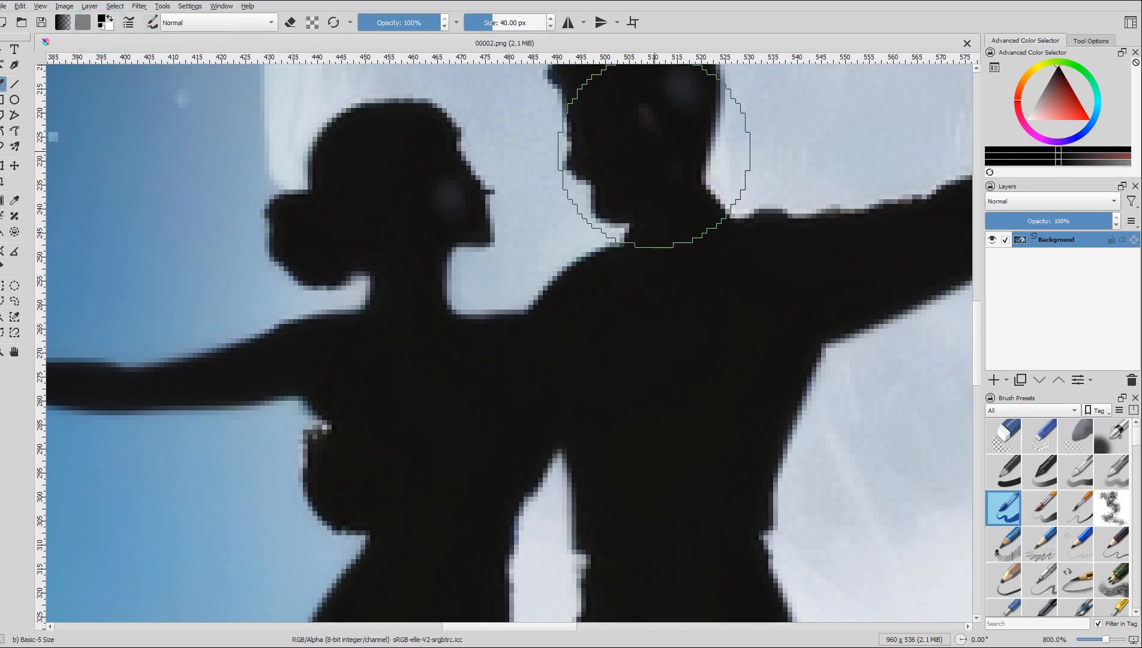
{"action": "key", "text": "bracketleft"}
{"action": "key", "text": "bracketleft"}
{"action": "key", "text": "bracketleft"}
{"action": "key", "text": "bracketleft"}
{"action": "key", "text": "bracketleft"}
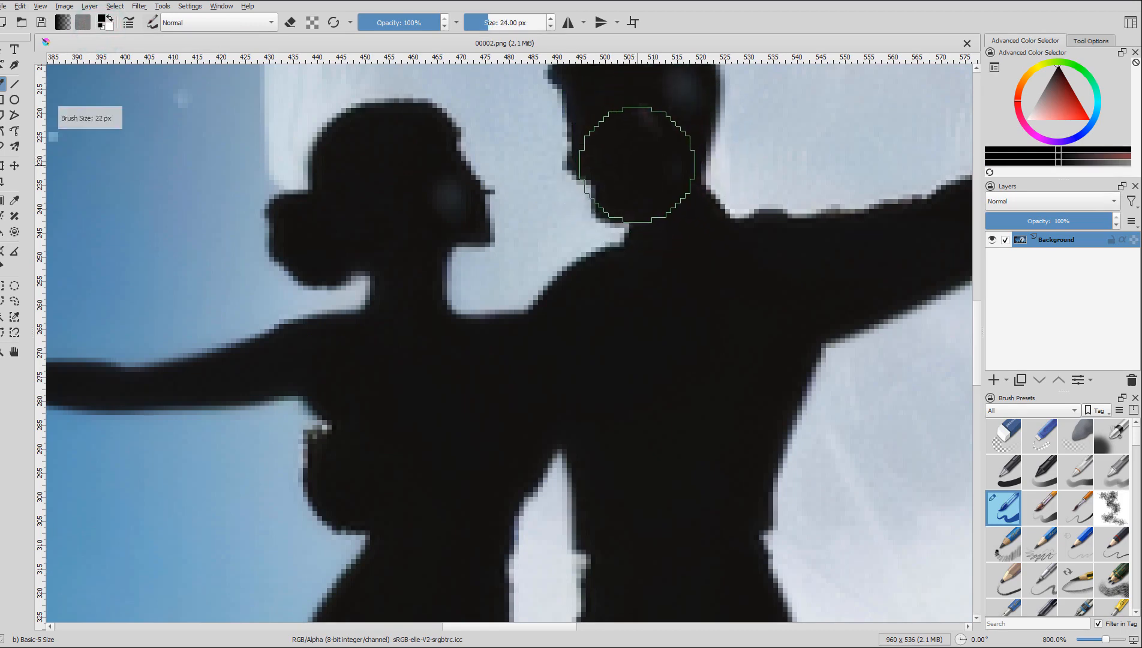
{"action": "key", "text": "bracketleft"}
{"action": "key", "text": "bracketleft"}
{"action": "key", "text": "bracketleft"}
{"action": "key", "text": "bracketleft"}
{"action": "key", "text": "bracketleft"}
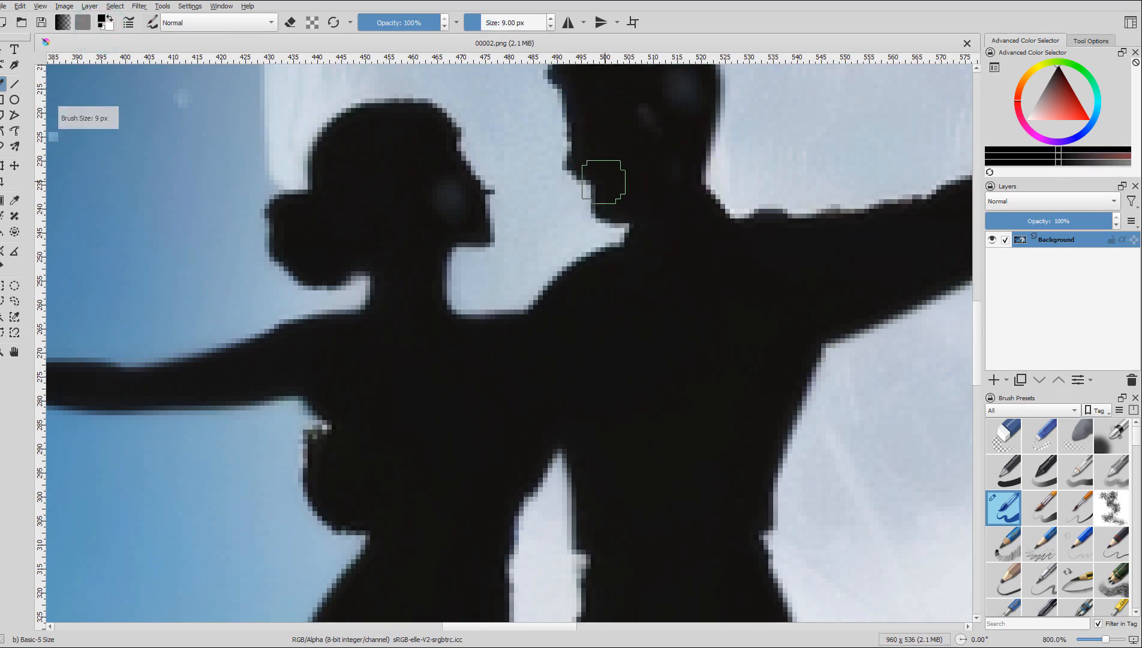
Paint black over the pale spots on the man's and woman's heads with the brush at 8 px
{"action": "left_click", "coordinate": [604, 178]}
{"action": "left_click", "coordinate": [601, 174]}
{"action": "left_click", "coordinate": [601, 175]}
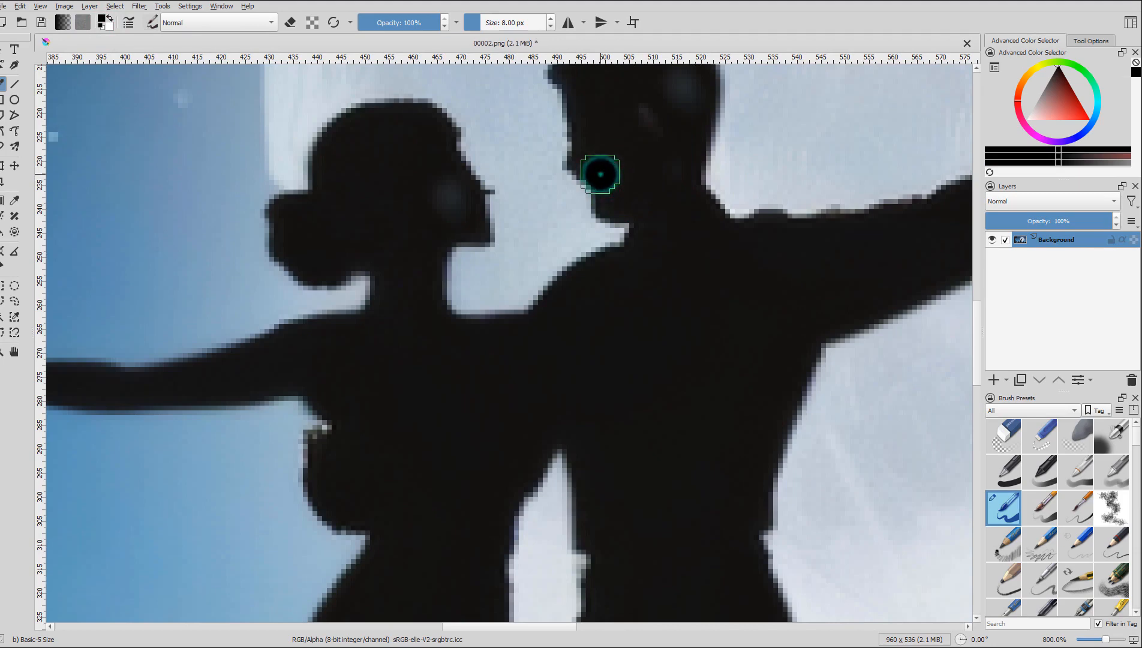
{"action": "left_click", "coordinate": [601, 175]}
{"action": "left_click_drag", "start_coordinate": [599, 171], "coordinate": [606, 190]}
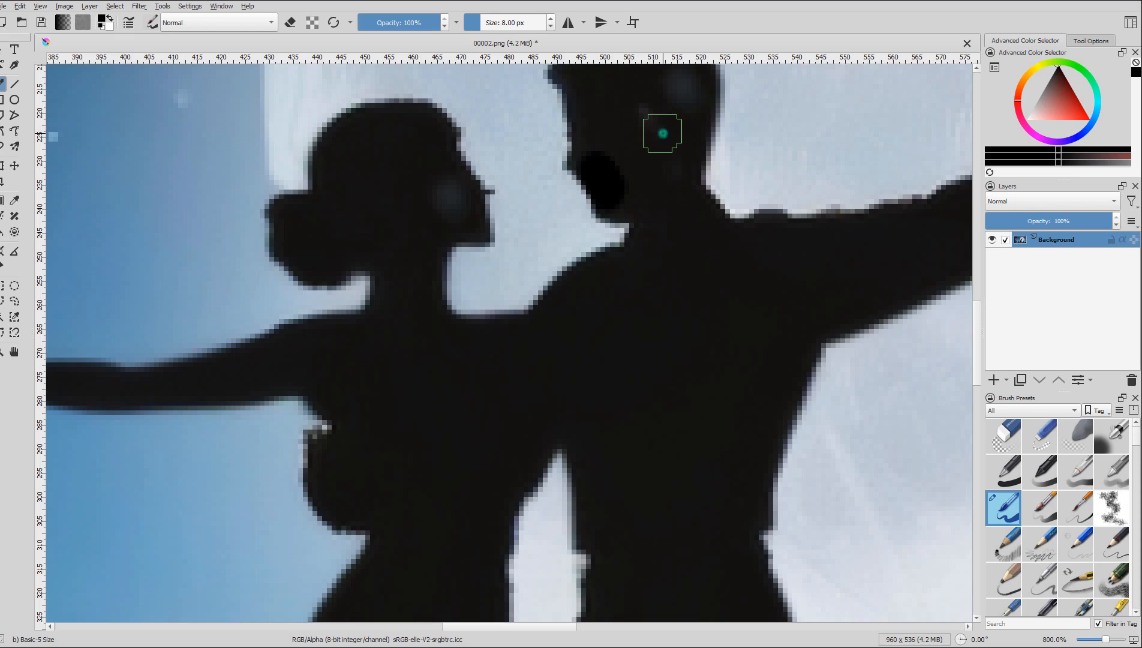
{"action": "mouse_move", "coordinate": [662, 133]}
{"action": "left_mouse_down"}
{"action": "mouse_move", "coordinate": [668, 91]}
{"action": "mouse_move", "coordinate": [683, 102]}
{"action": "mouse_move", "coordinate": [679, 124]}
{"action": "left_mouse_up"}
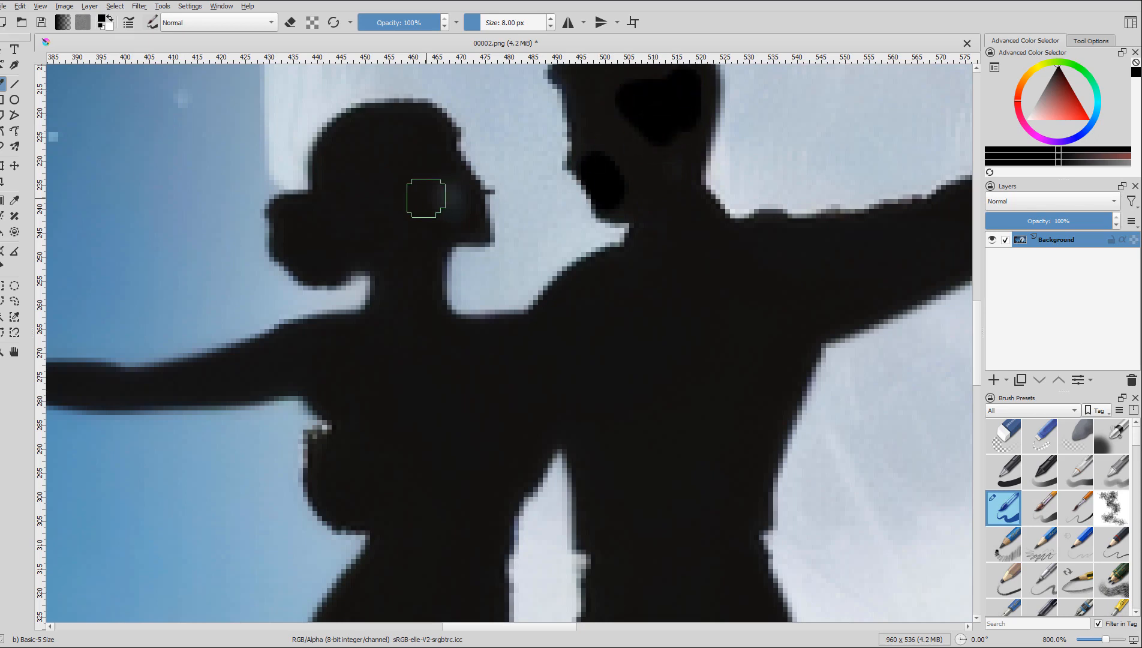
{"action": "left_click_drag", "start_coordinate": [425, 198], "coordinate": [439, 189]}
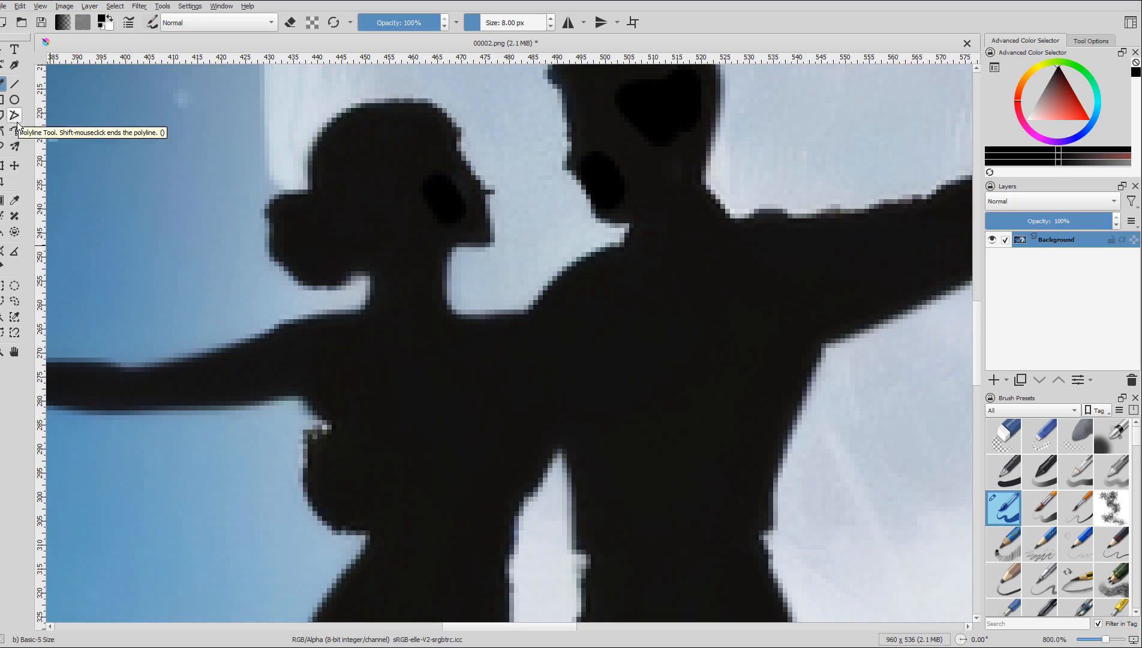
Sample the silhouette's dark colour from the woman's head and paint over the pure-black patches on both heads with the 8 px brush
{"action": "left_click", "coordinate": [15, 200]}
{"action": "left_click", "coordinate": [370, 202]}
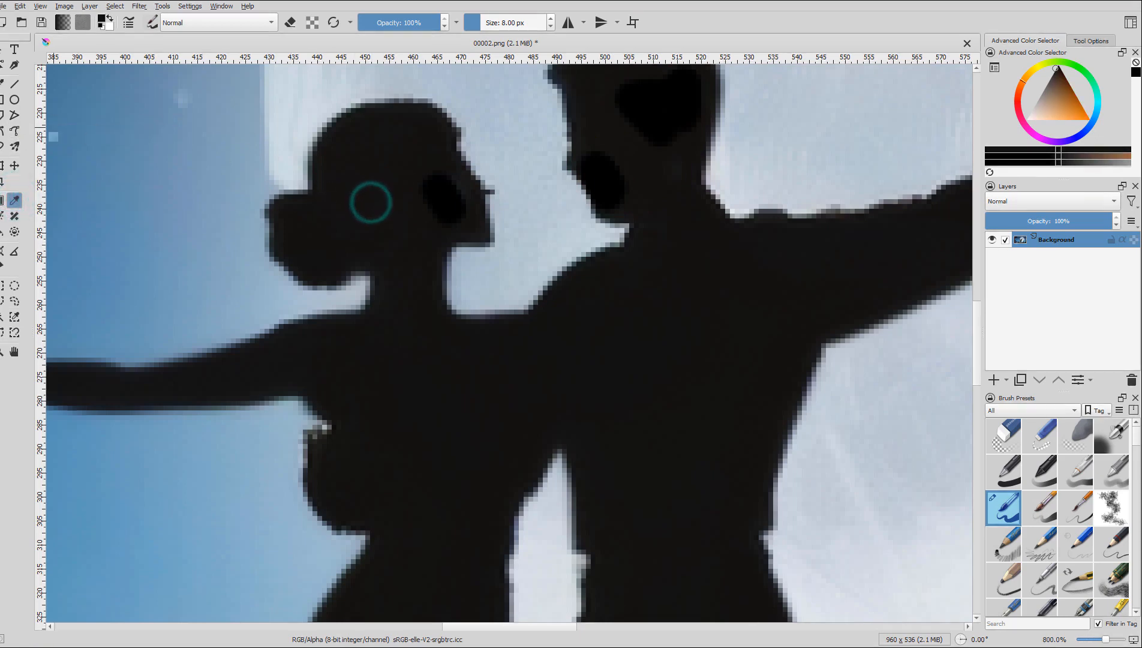
{"action": "left_click", "coordinate": [2, 82]}
{"action": "mouse_move", "coordinate": [408, 174]}
{"action": "left_mouse_down"}
{"action": "mouse_move", "coordinate": [448, 204]}
{"action": "mouse_move", "coordinate": [437, 181]}
{"action": "left_mouse_up"}
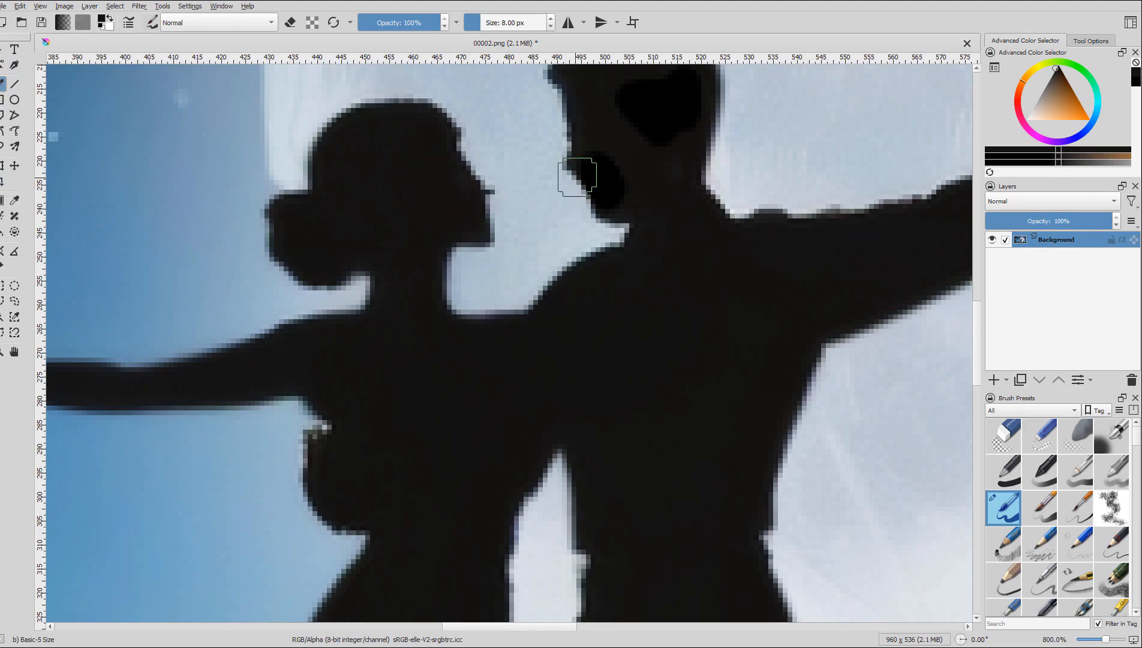
{"action": "mouse_move", "coordinate": [598, 154]}
{"action": "left_mouse_down"}
{"action": "mouse_move", "coordinate": [625, 189]}
{"action": "mouse_move", "coordinate": [604, 171]}
{"action": "left_mouse_up"}
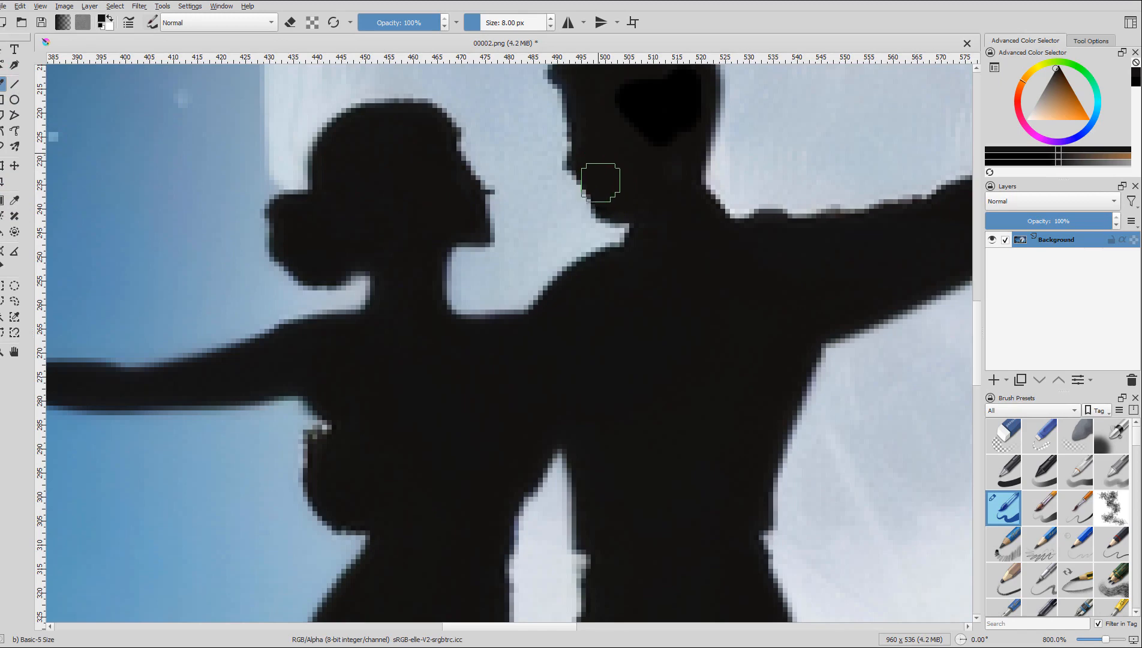
{"action": "mouse_move", "coordinate": [663, 120]}
{"action": "left_mouse_down"}
{"action": "mouse_move", "coordinate": [662, 75]}
{"action": "mouse_move", "coordinate": [646, 127]}
{"action": "mouse_move", "coordinate": [627, 88]}
{"action": "mouse_move", "coordinate": [654, 108]}
{"action": "mouse_move", "coordinate": [646, 132]}
{"action": "mouse_move", "coordinate": [684, 103]}
{"action": "mouse_move", "coordinate": [661, 145]}
{"action": "mouse_move", "coordinate": [684, 82]}
{"action": "left_mouse_up"}
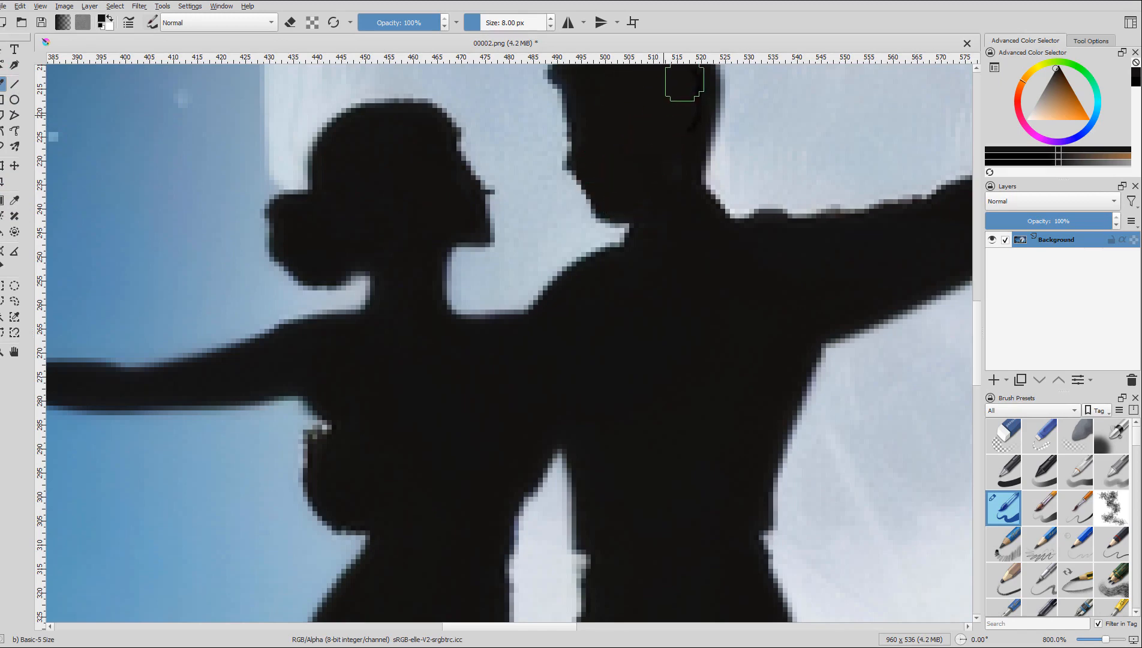
{"action": "left_click_drag", "start_coordinate": [667, 145], "coordinate": [669, 174]}
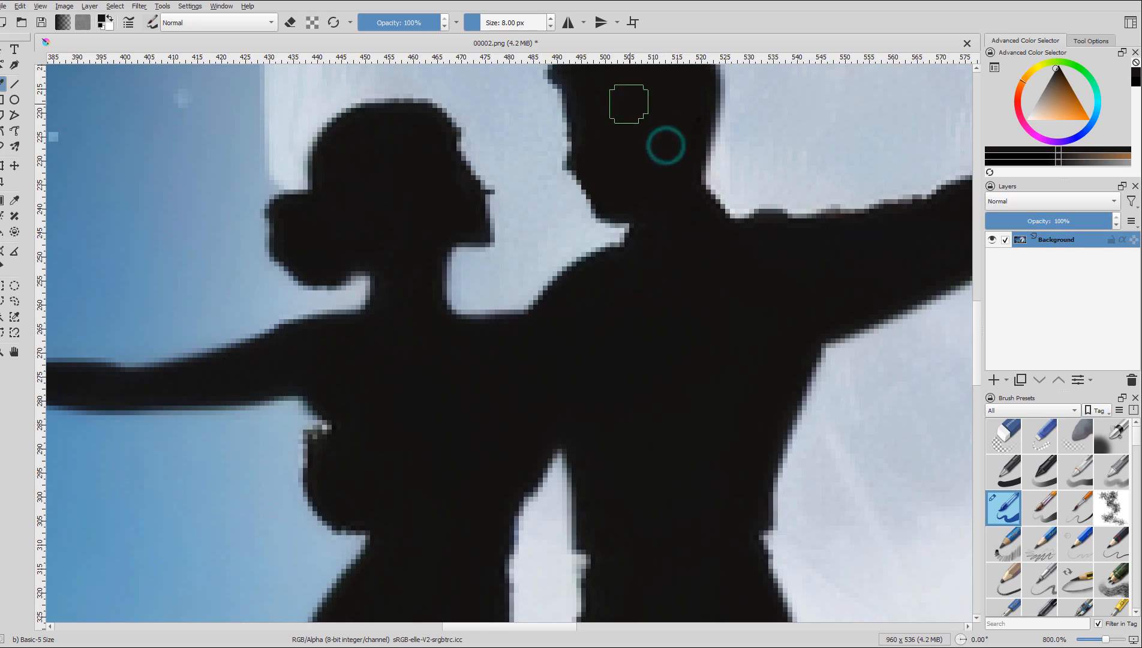
Apply the Auto Contrast filter to the whole dancing couple image
{"action": "key", "text": "minus"}
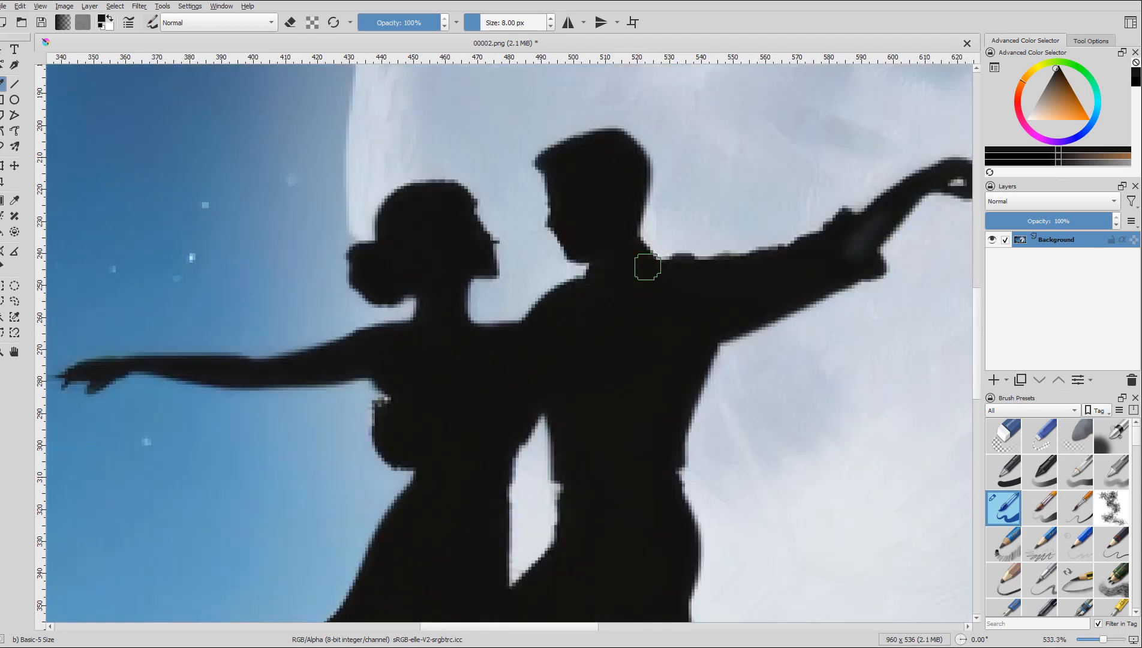
{"action": "key", "text": "ctrl+minus"}
{"action": "key", "text": "ctrl+minus"}
{"action": "key", "text": "ctrl+minus"}
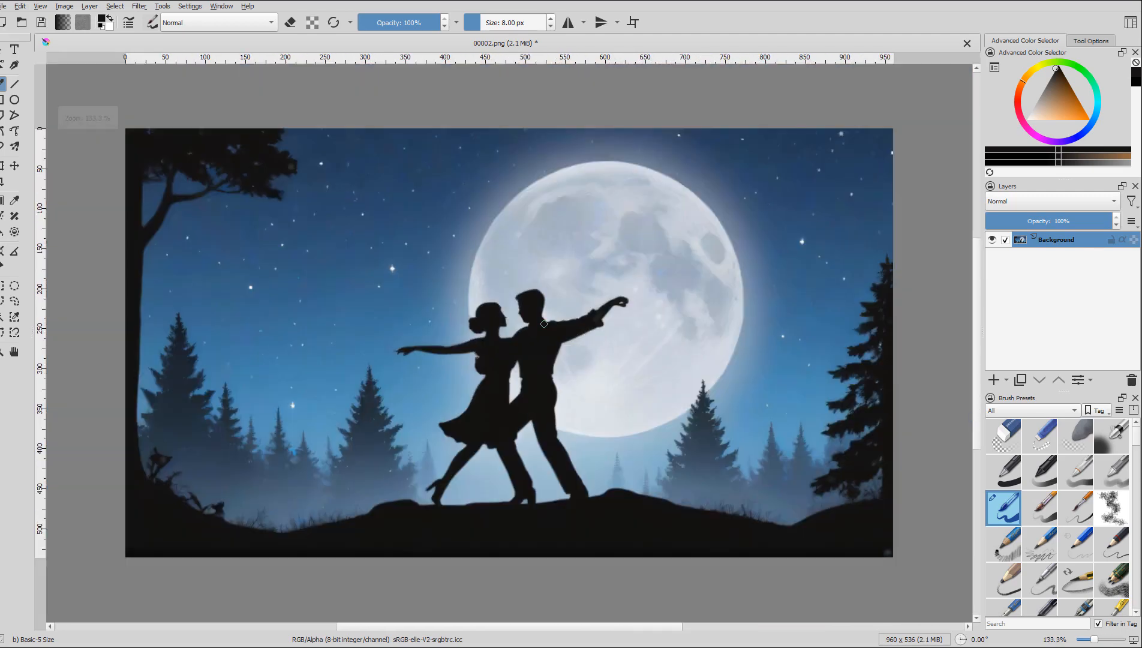
{"action": "left_click", "coordinate": [122, 8]}
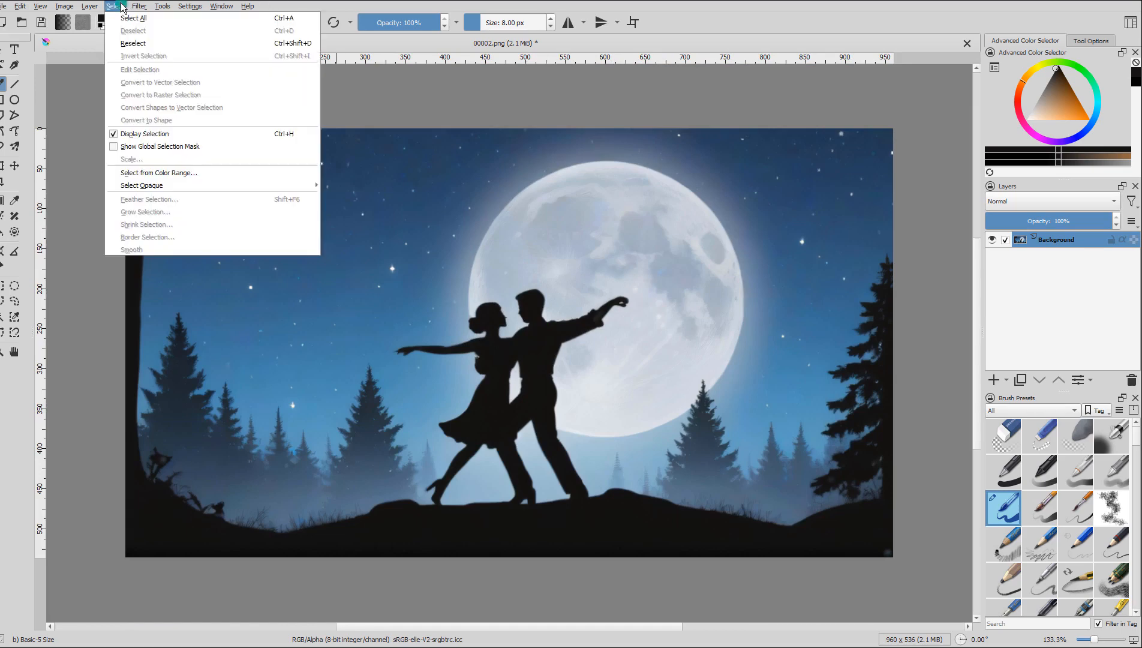
{"action": "mouse_move", "coordinate": [139, 7]}
{"action": "mouse_move", "coordinate": [192, 46]}
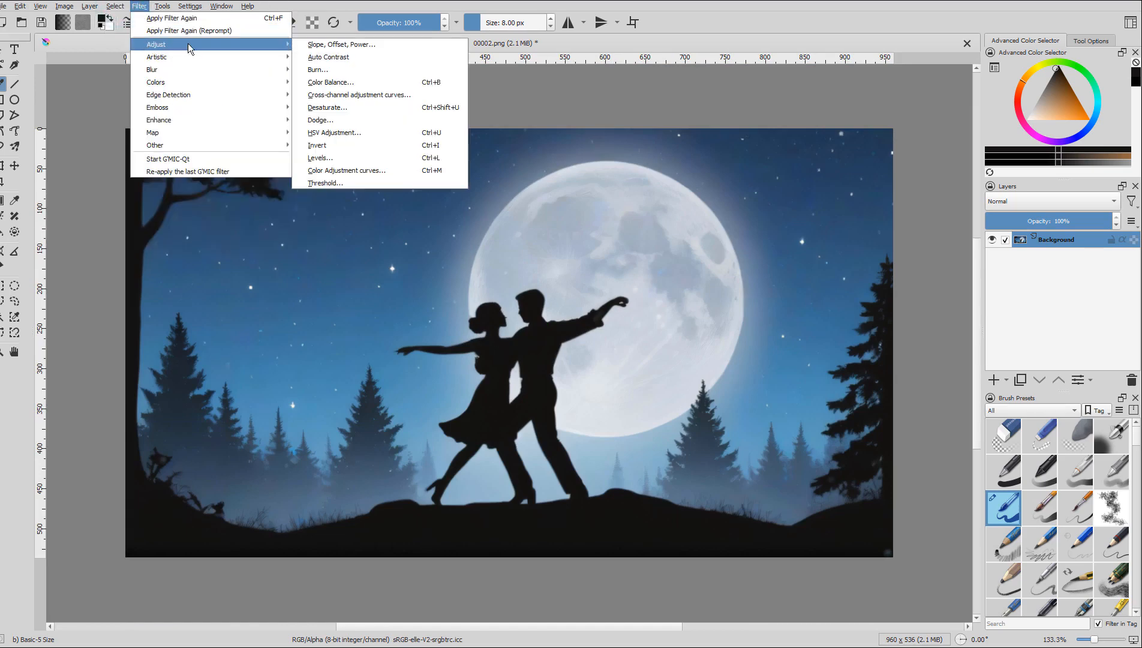
{"action": "left_click", "coordinate": [372, 58]}
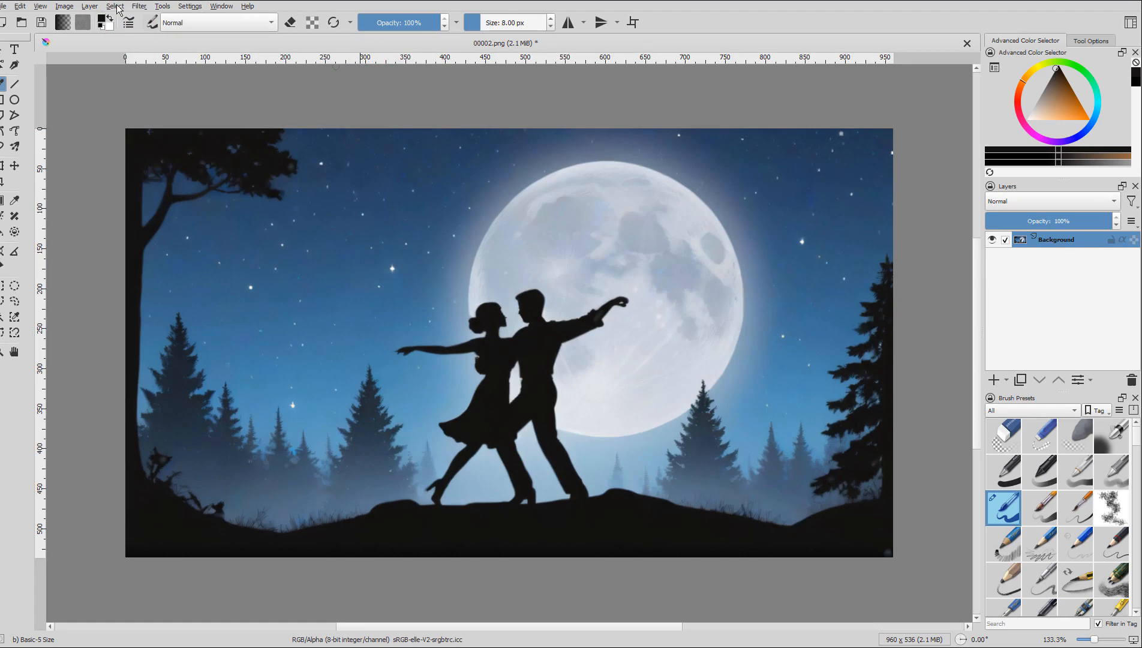
Apply a cross-channel adjustment to Saturation driven by Lightness, raising the curve's dark end to 100, and compare the image without and with it
{"action": "left_click", "coordinate": [139, 6]}
{"action": "mouse_move", "coordinate": [228, 44]}
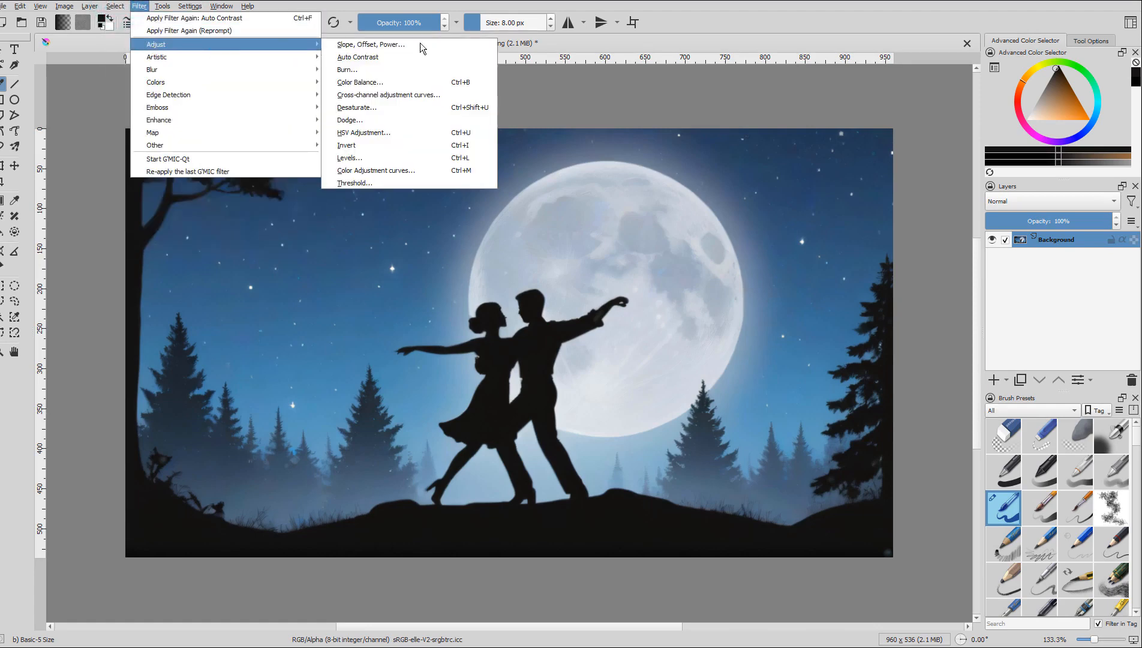
{"action": "left_click", "coordinate": [482, 95]}
{"action": "left_click_drag", "start_coordinate": [873, 181], "coordinate": [875, 89]}
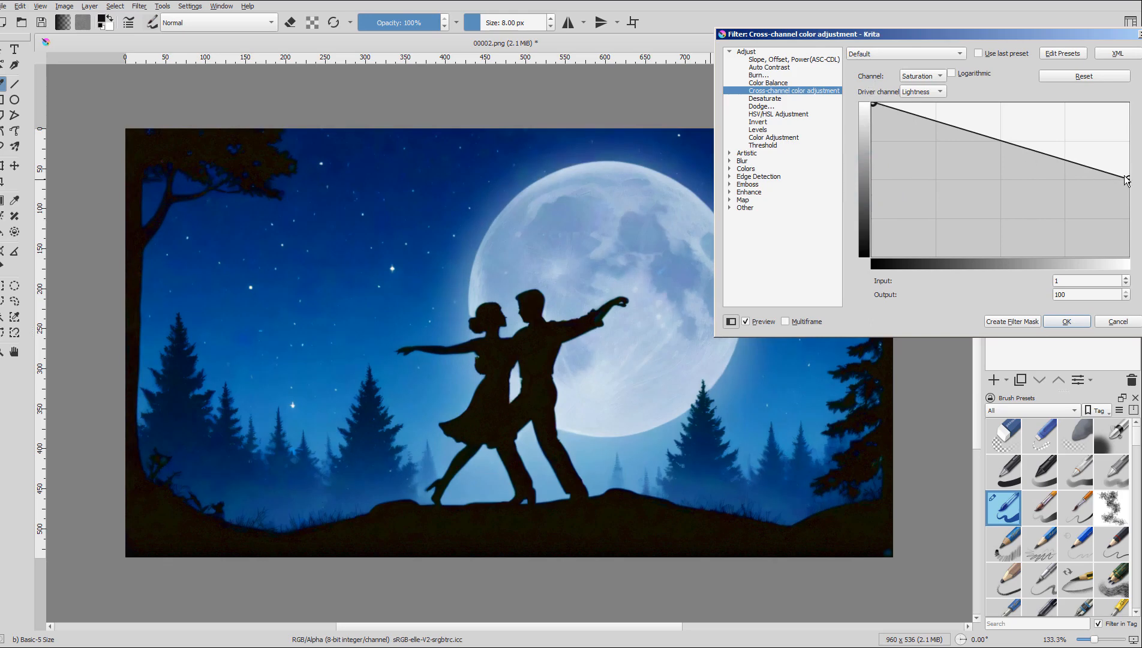
{"action": "left_click", "coordinate": [1131, 181]}
{"action": "mouse_move", "coordinate": [1128, 180]}
{"action": "left_mouse_down"}
{"action": "mouse_move", "coordinate": [1128, 144]}
{"action": "mouse_move", "coordinate": [1128, 178]}
{"action": "left_mouse_up"}
{"action": "left_click", "coordinate": [1067, 322]}
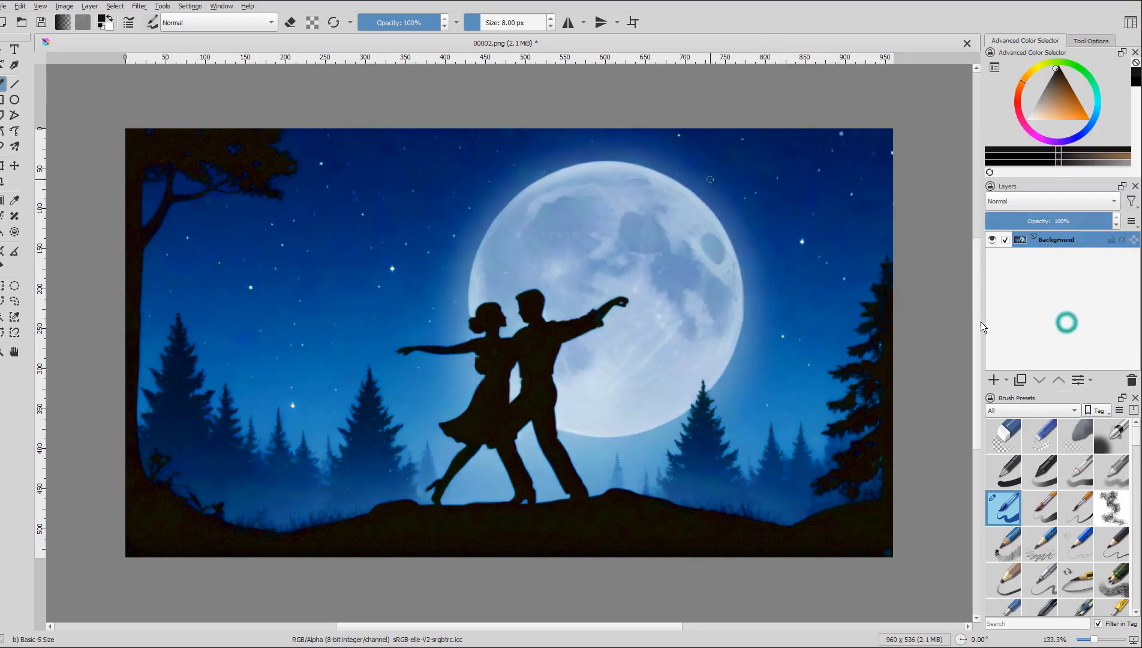
{"action": "key", "text": "ctrl+z"}
{"action": "key", "text": "ctrl+shift+z"}
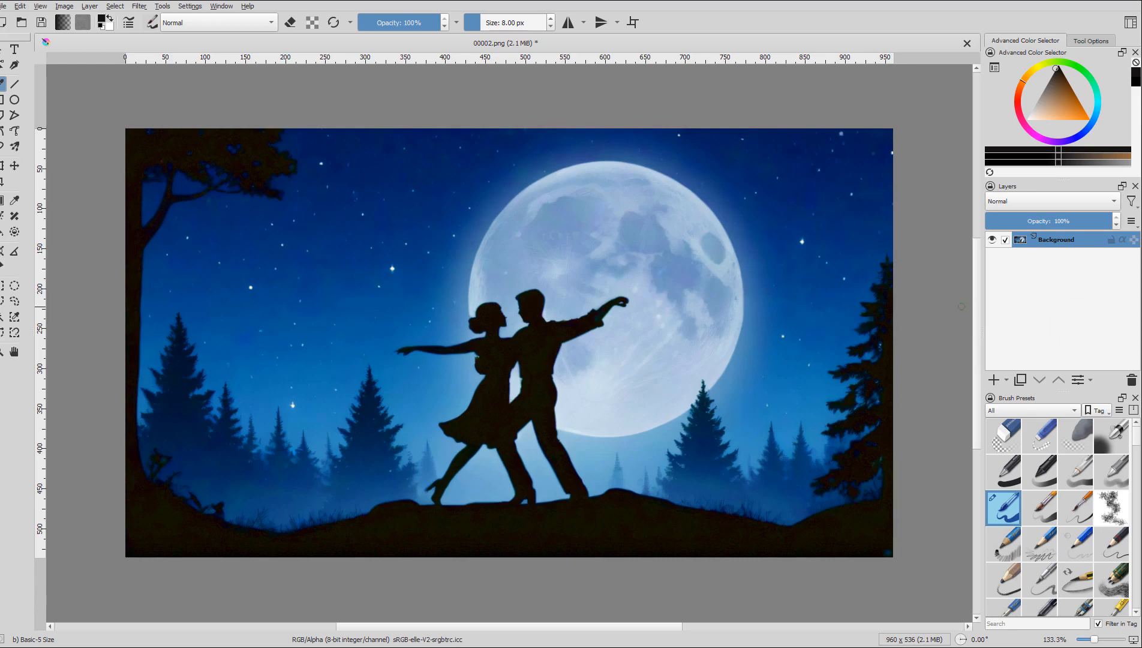